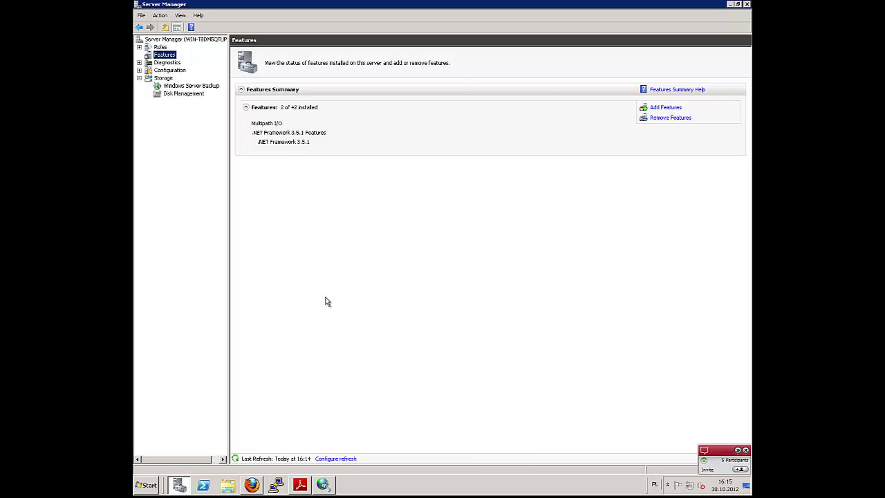
# Switch to Firefox and open the Open-E Knowledgebase at kb.open-e.com in a new tab.
pyautogui.click(251, 485)
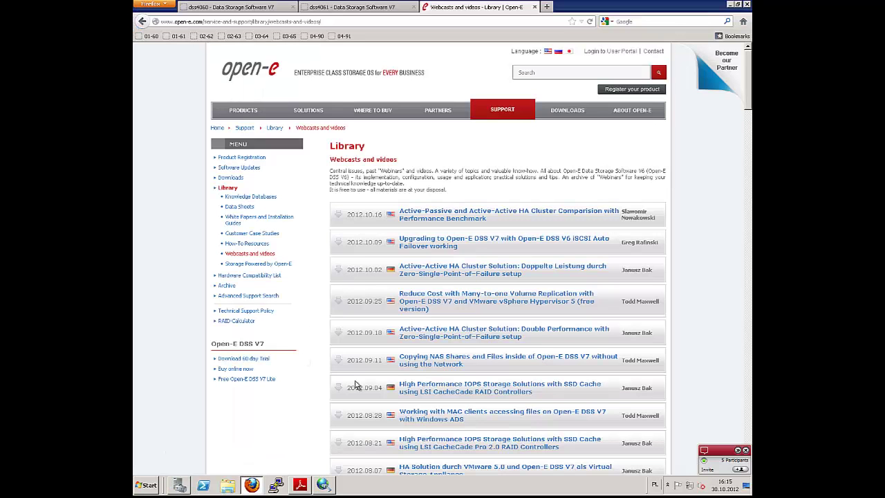
pyautogui.click(548, 7)
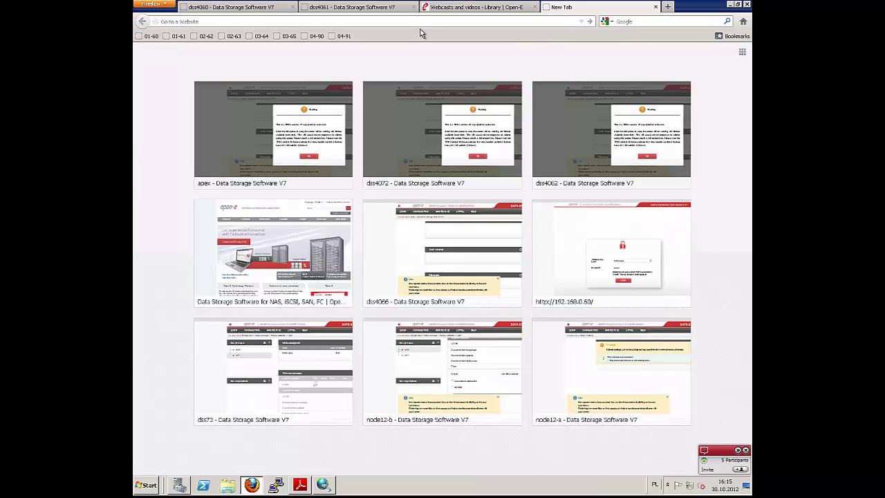
pyautogui.write('kb.open-e.com/')
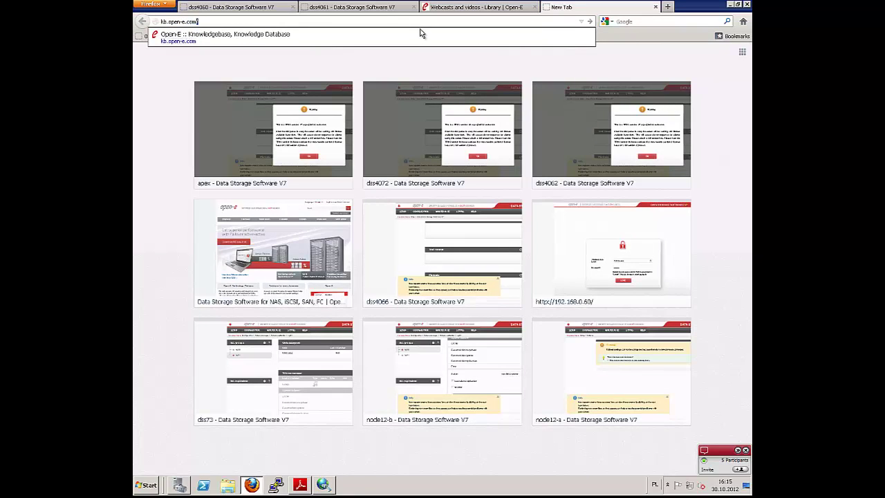
pyautogui.press('Return')
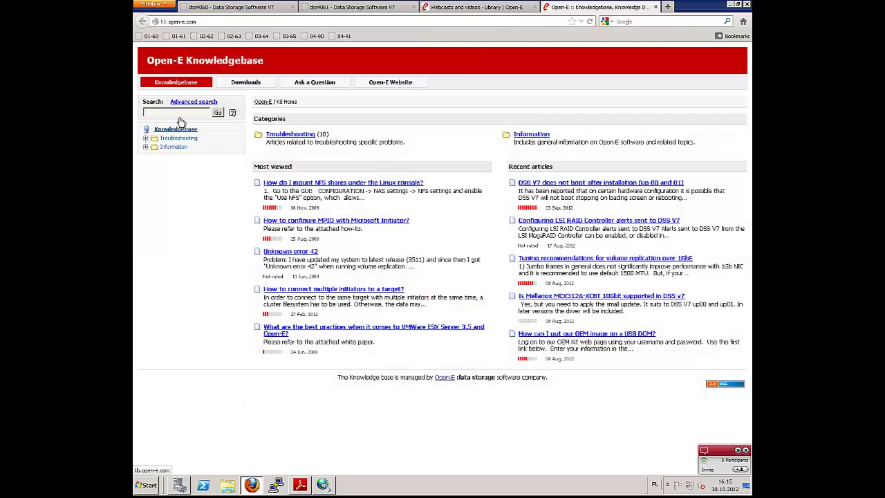
# Search the knowledge base for "multipath" and open the article on setting up an Ubuntu Server with iSCSI and MPIO.
pyautogui.click(180, 112)
pyautogui.write('multipath')
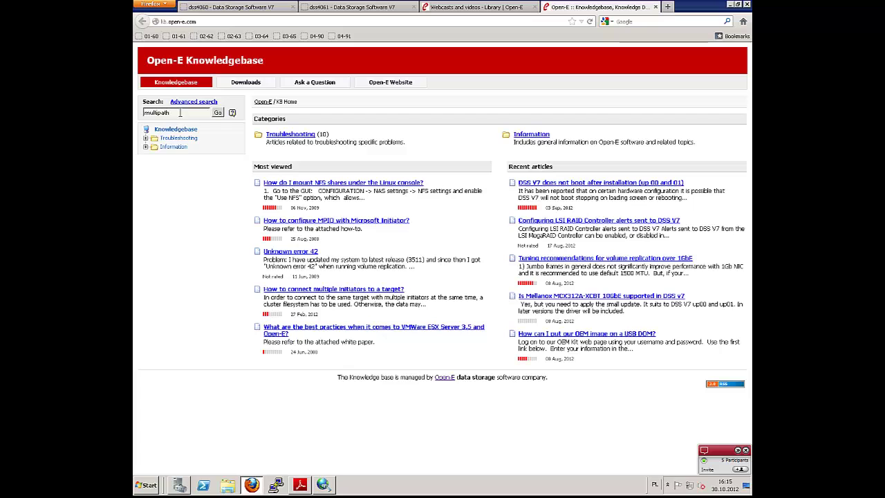
pyautogui.press('Return')
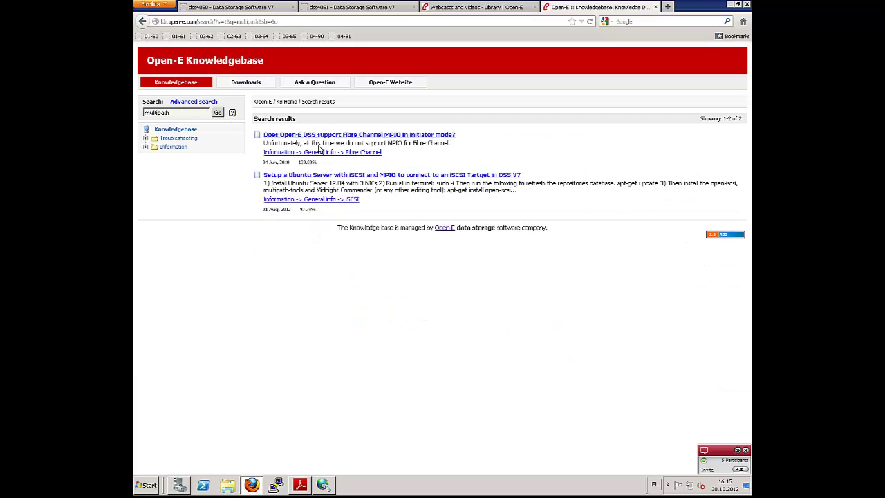
pyautogui.click(351, 175)
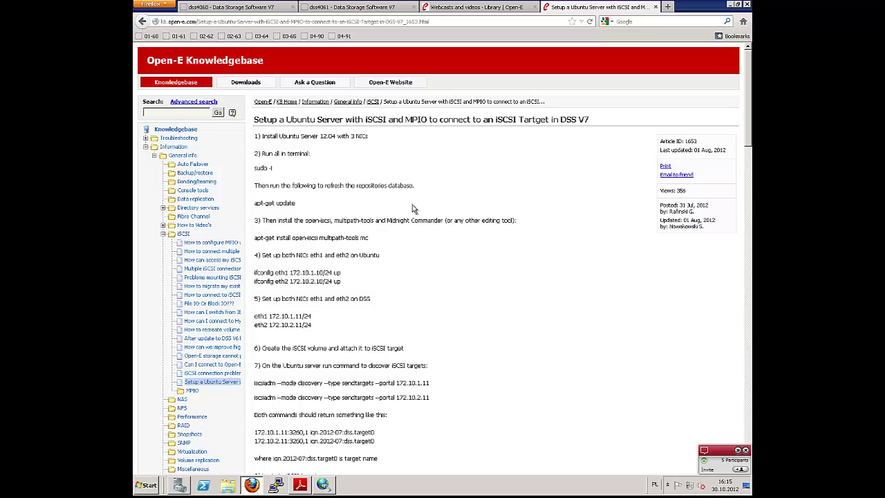
# Read through the Ubuntu iSCSI and MPIO article, covering package installation, NIC setup, target discovery and login, and the multipath.conf settings.
pyautogui.scroll(-3, 413, 208)
pyautogui.scroll(2, 413, 208)
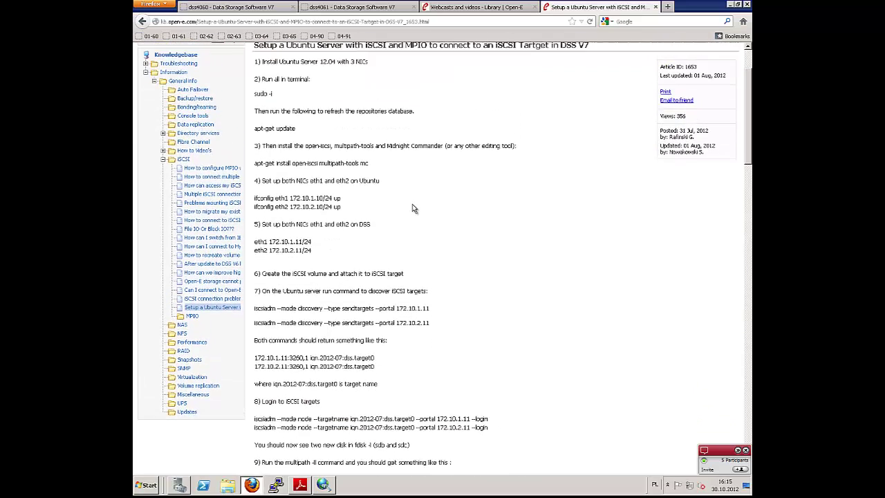
pyautogui.scroll(-3, 413, 209)
pyautogui.scroll(-2, 413, 209)
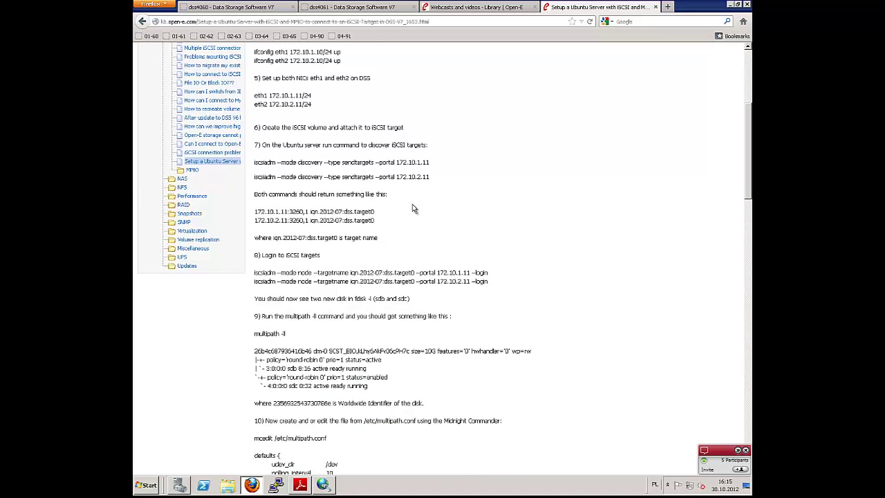
pyautogui.scroll(-5, 412, 209)
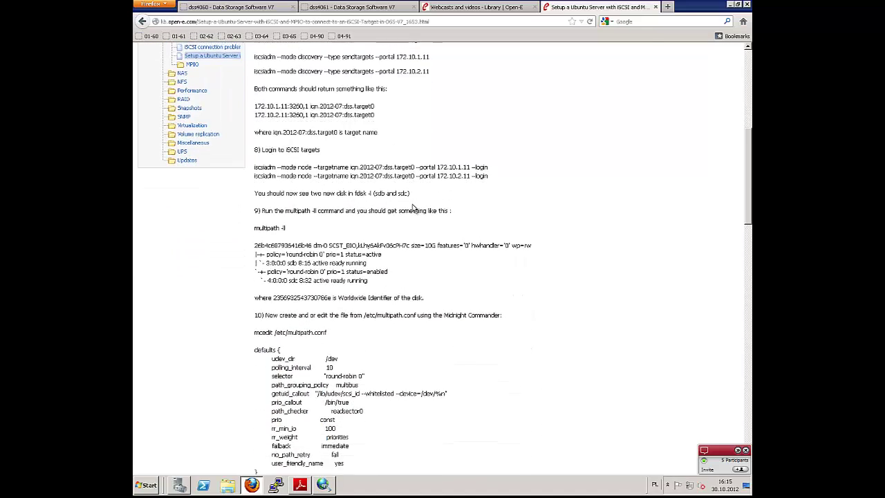
pyautogui.scroll(8, 413, 208)
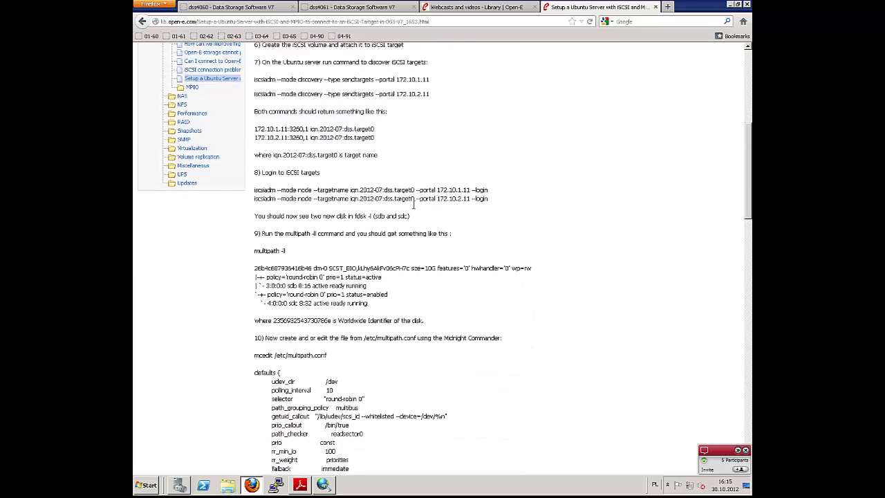
pyautogui.scroll(2, 413, 208)
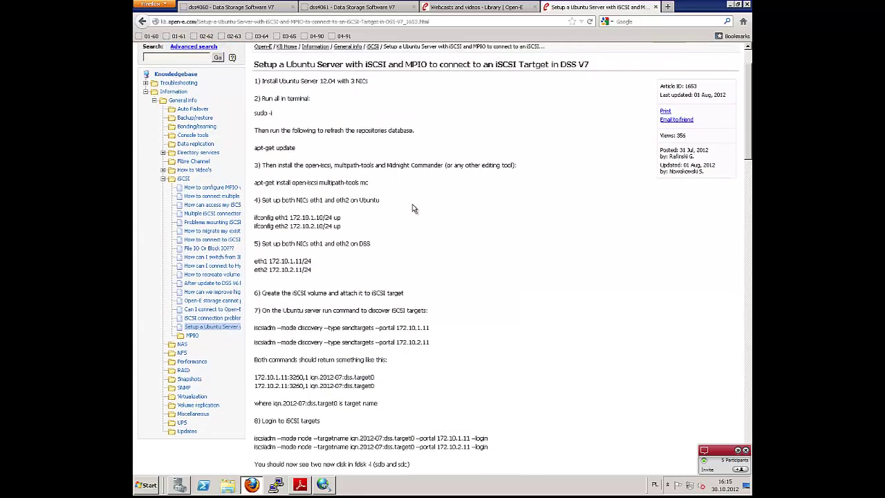
pyautogui.scroll(-2, 412, 208)
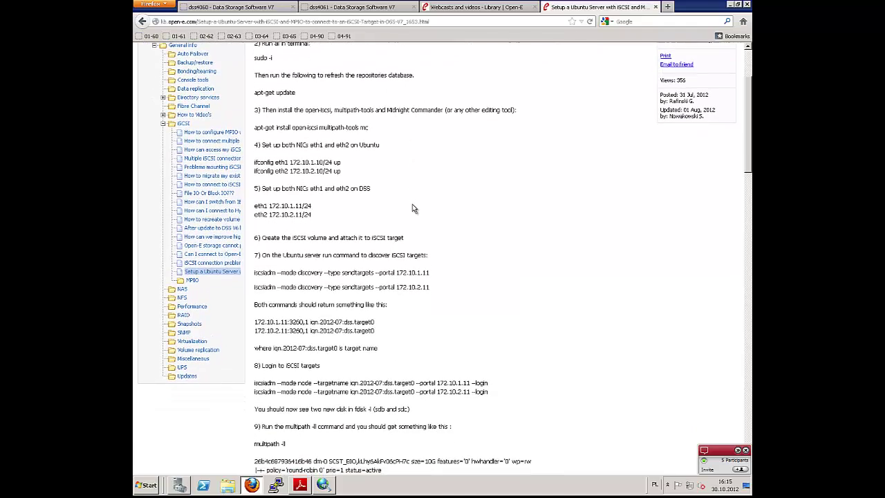
pyautogui.scroll(-4, 413, 209)
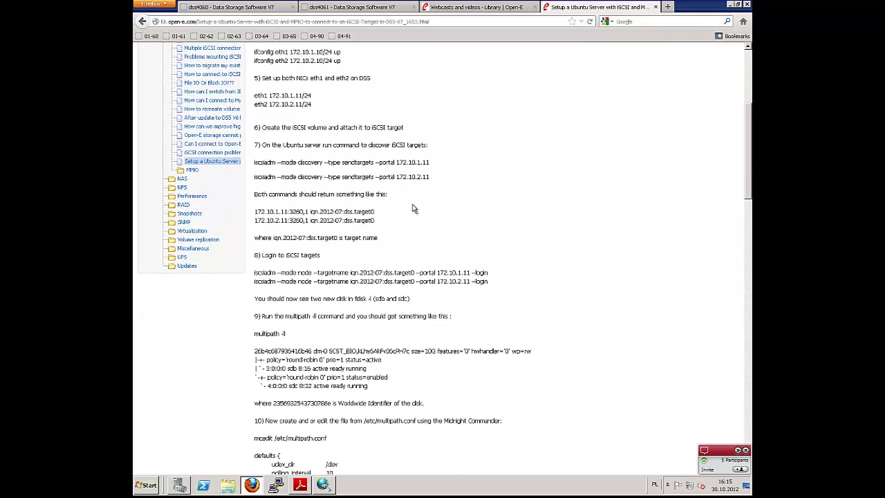
pyautogui.scroll(4, 413, 209)
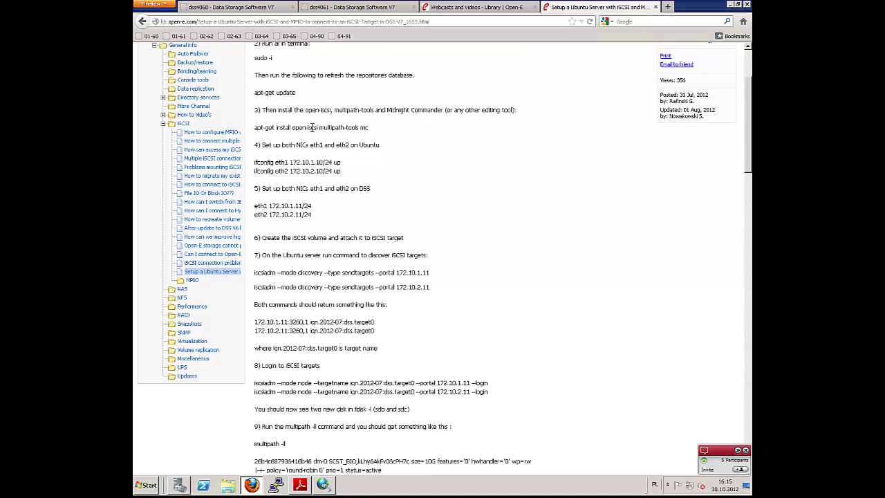
pyautogui.scroll(-6, 448, 205)
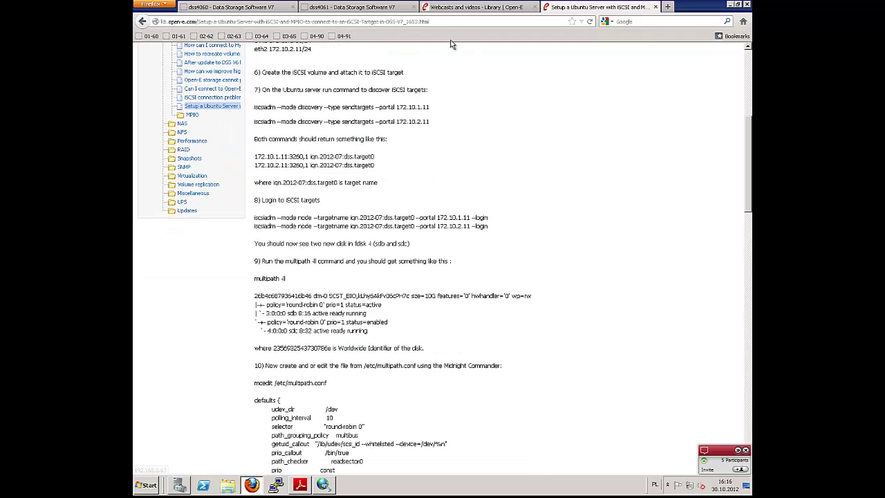
# Check the multipath hardware configuration diagram in Adobe Reader, and return to Firefox to view the dss4060 page.
pyautogui.click(301, 485)
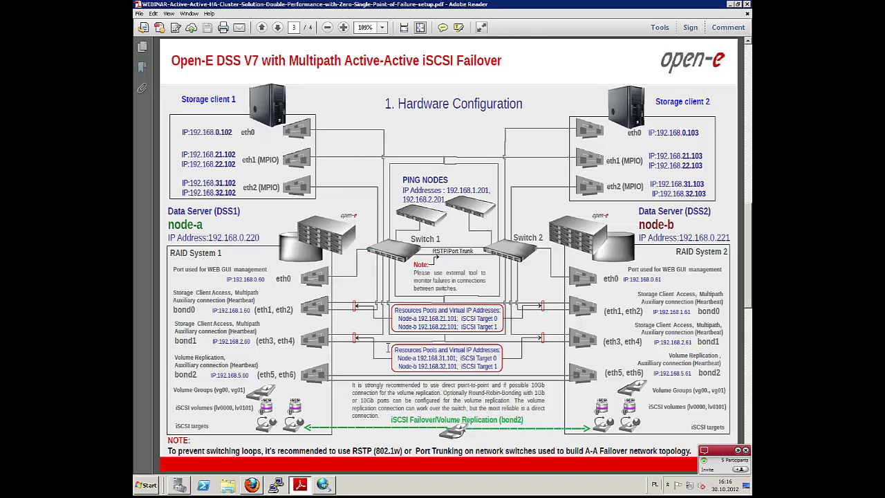
pyautogui.click(251, 485)
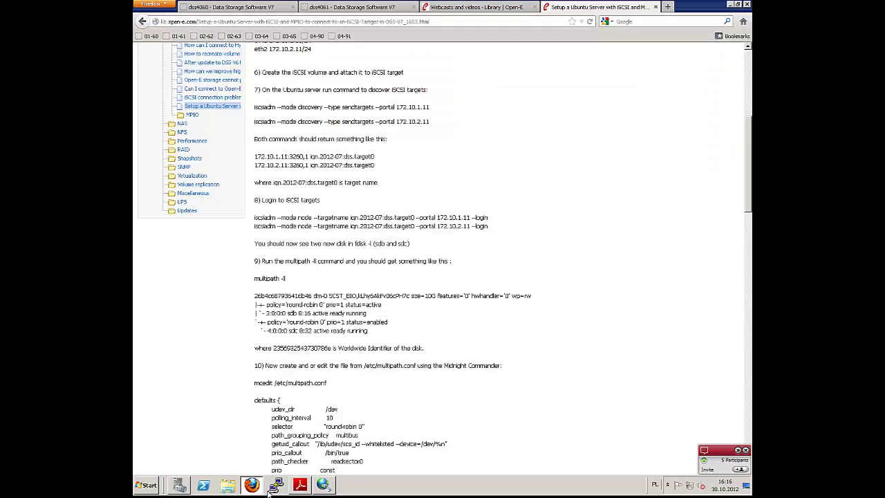
pyautogui.click(246, 7)
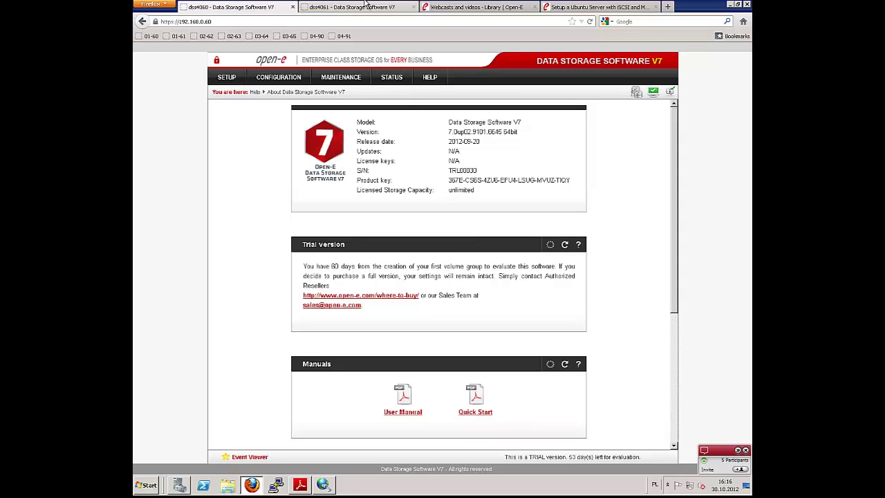
pyautogui.moveTo(360, 8); pyautogui.dragTo(274, 21)
pyautogui.click(251, 12)
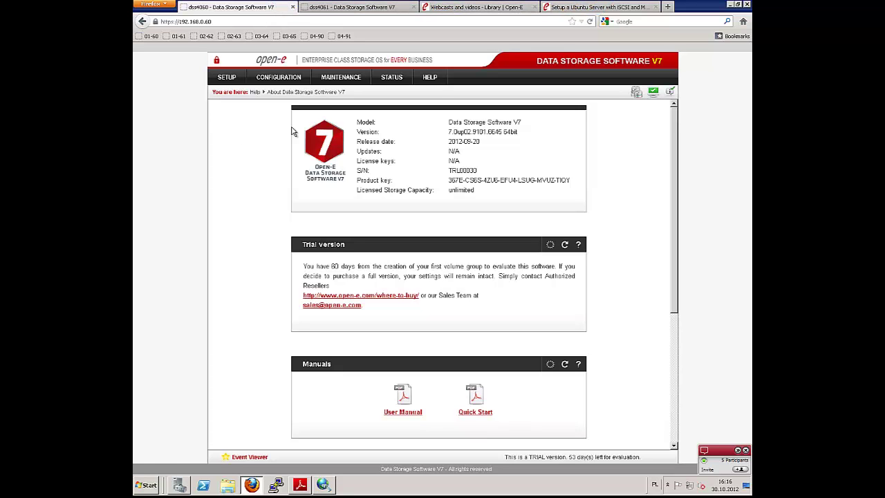
# Go from the Open-E webcasts page to the site's home page and look over its solutions and resources sections.
pyautogui.click(446, 7)
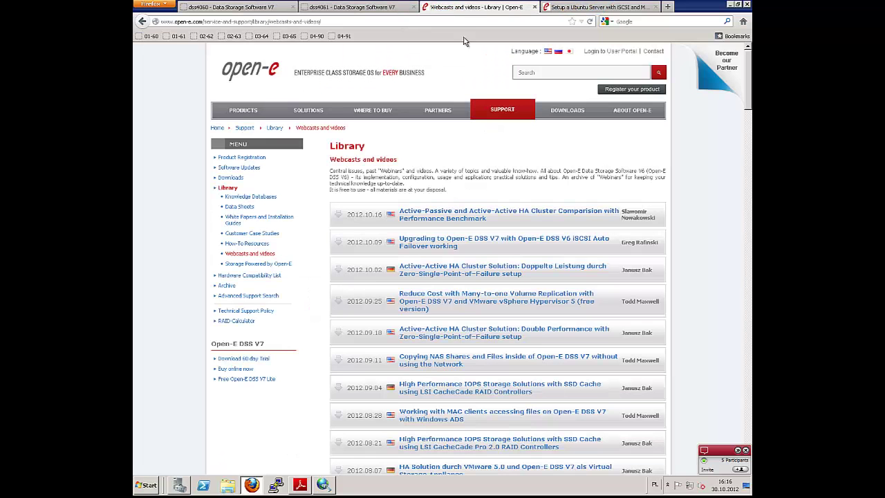
pyautogui.click(245, 76)
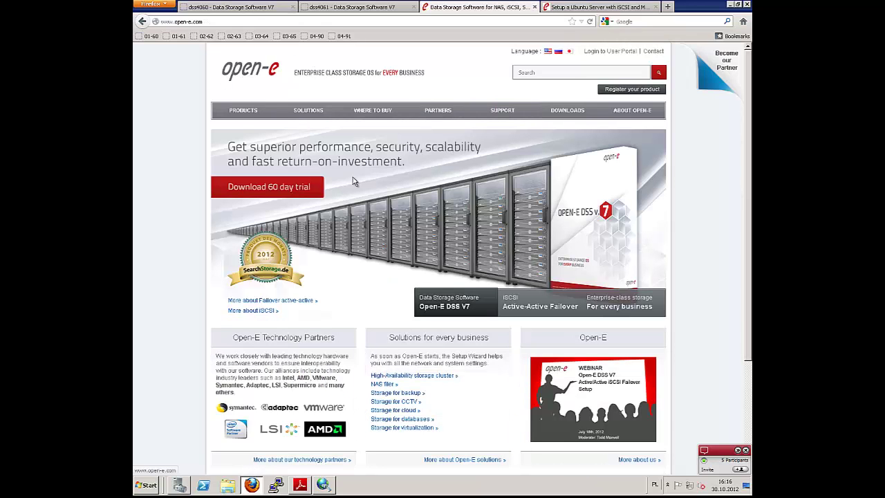
pyautogui.scroll(-2, 449, 193)
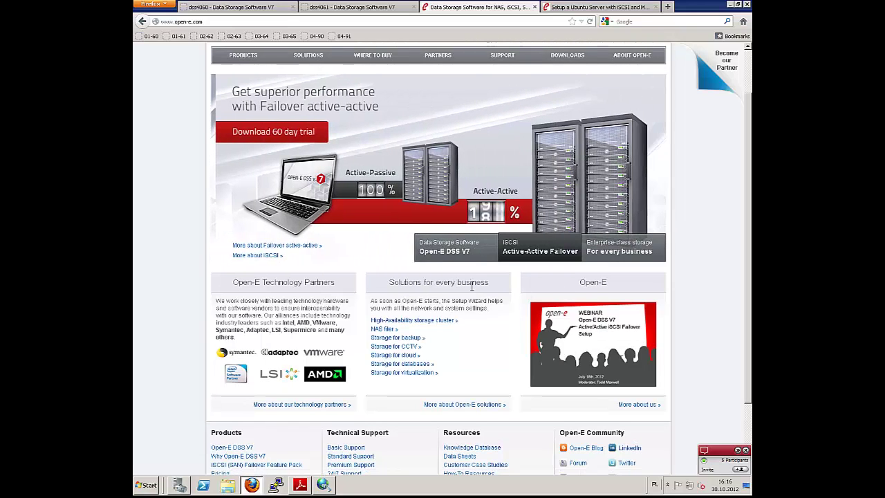
pyautogui.moveTo(559, 325)
pyautogui.scroll(-2, 650, 322)
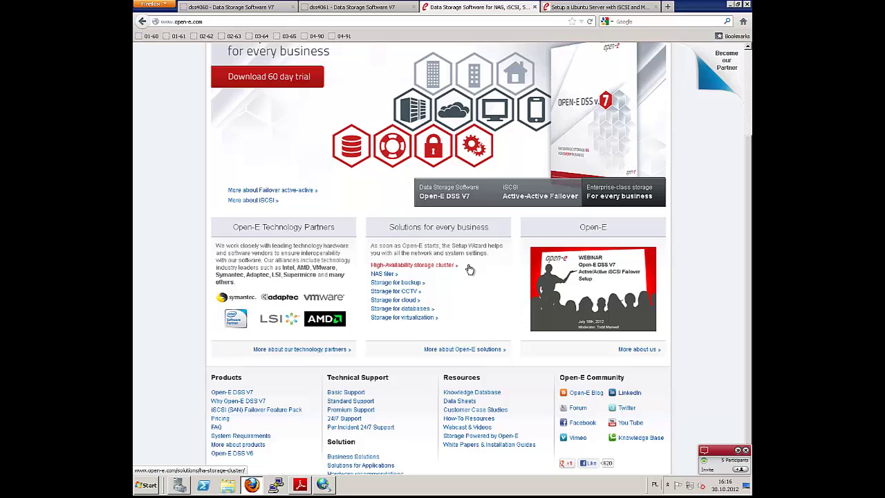
pyautogui.scroll(1, 450, 272)
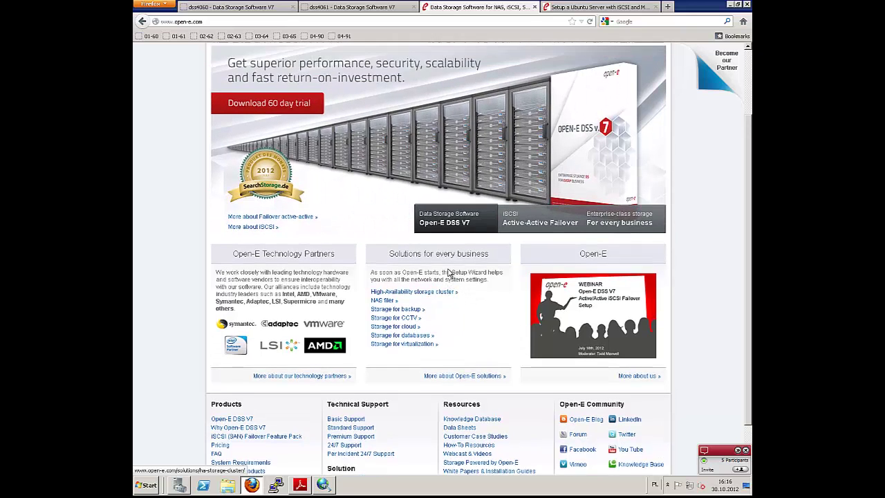
pyautogui.scroll(1, 448, 272)
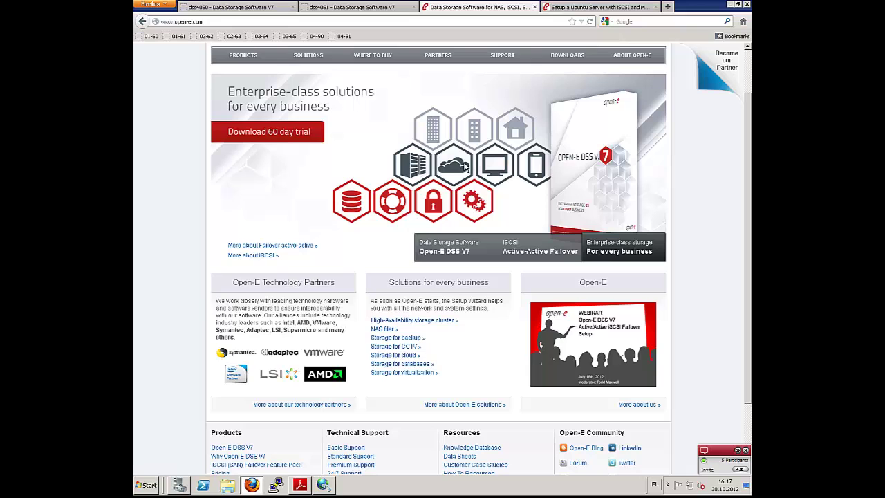
# Open the Failover setup page on the dss4060 storage server.
pyautogui.click(271, 10)
pyautogui.moveTo(229, 84)
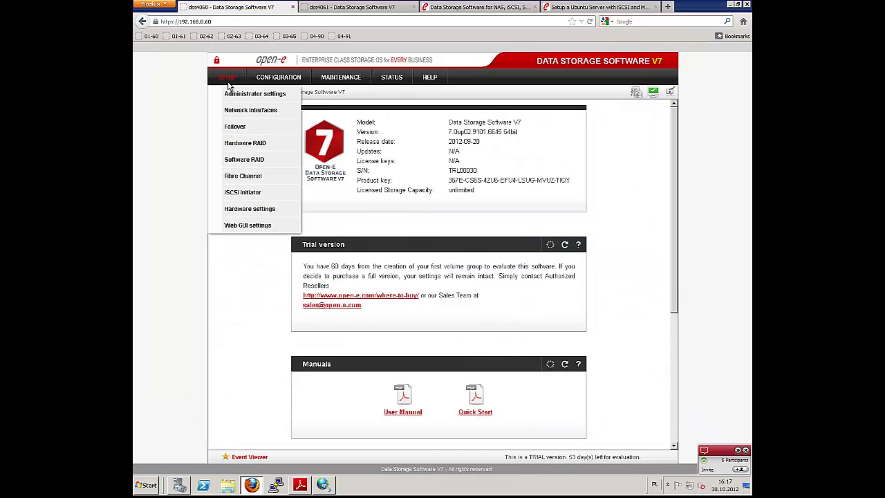
pyautogui.click(238, 127)
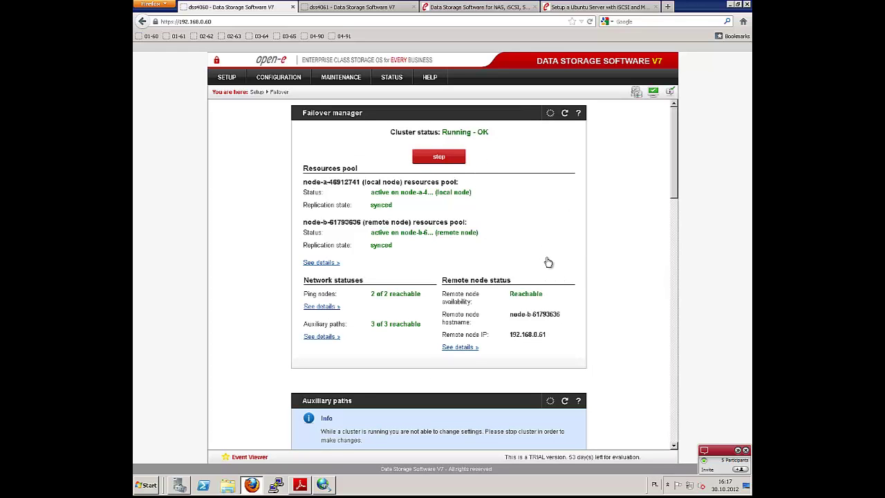
# Examine the cluster's failover setup, including the auxiliary paths, ping nodes, failover trigger policy and virtual IPs in the resources pool manager.
pyautogui.scroll(-2, 542, 253)
pyautogui.scroll(-2, 543, 252)
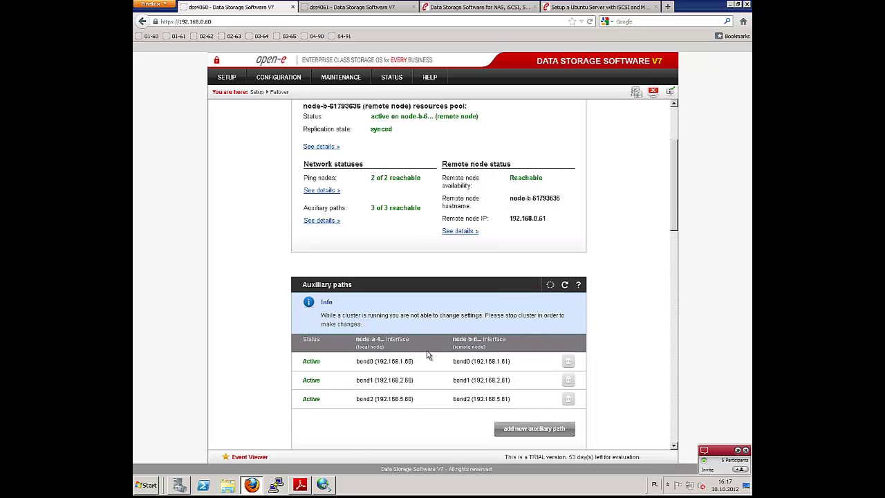
pyautogui.scroll(-5, 436, 353)
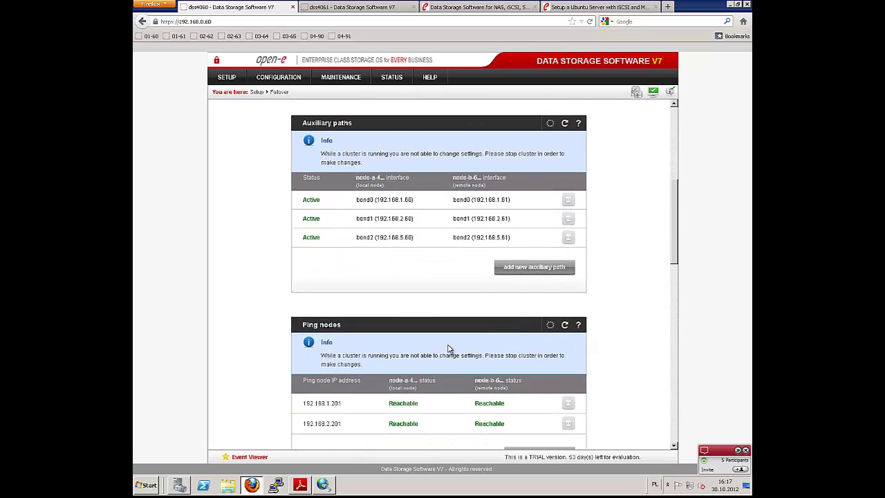
pyautogui.scroll(-1, 448, 349)
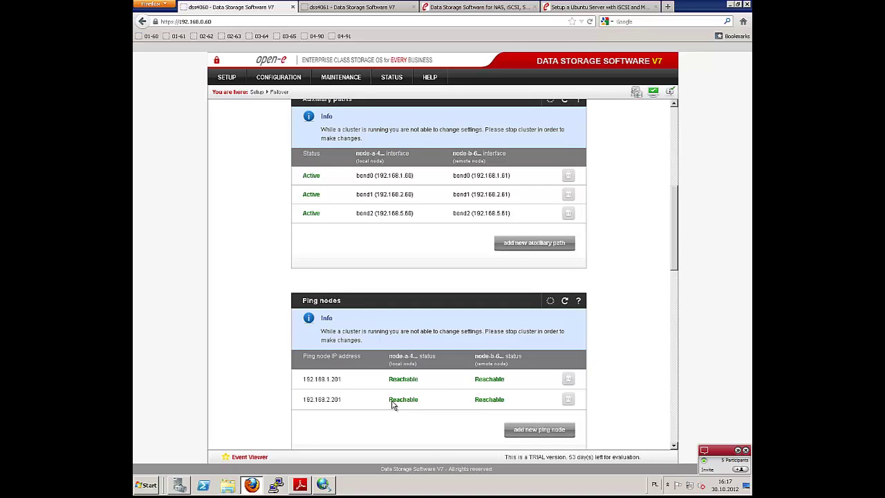
pyautogui.scroll(-5, 415, 392)
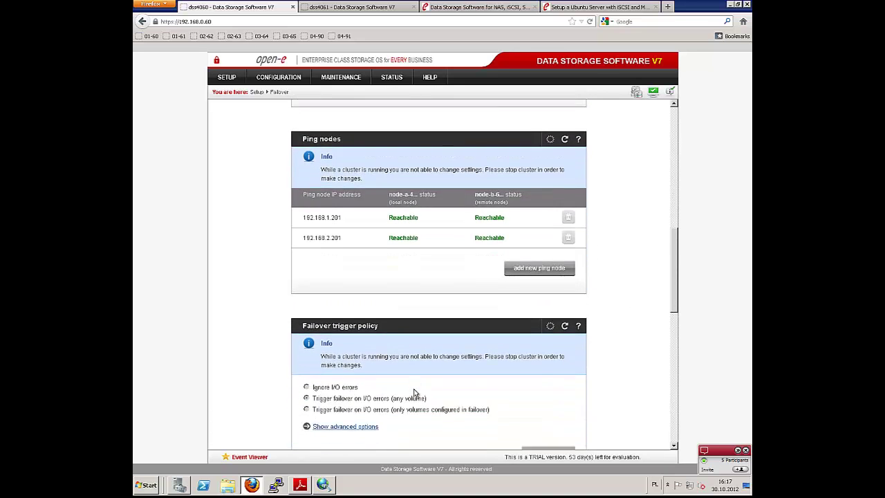
pyautogui.scroll(-5, 415, 392)
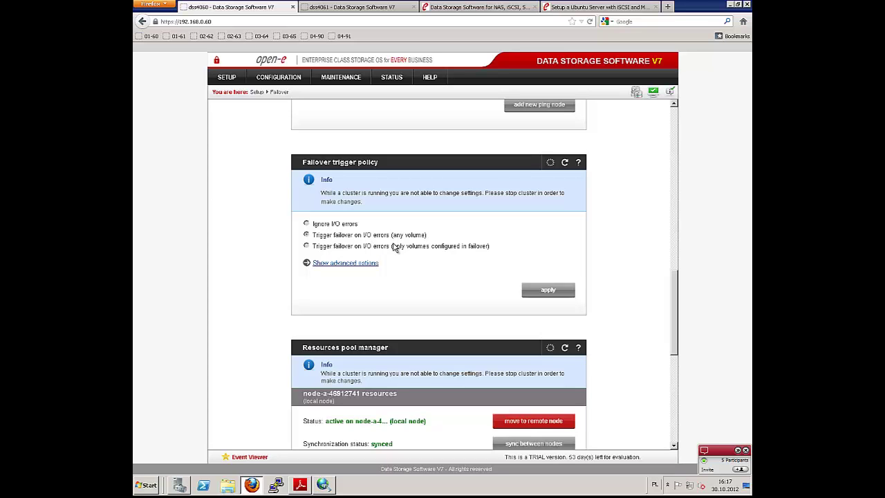
pyautogui.scroll(-3, 394, 248)
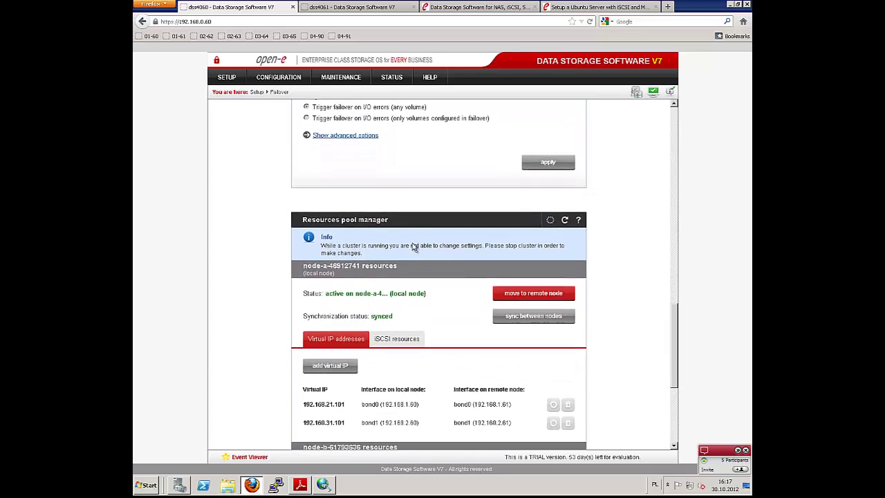
pyautogui.scroll(-3, 413, 246)
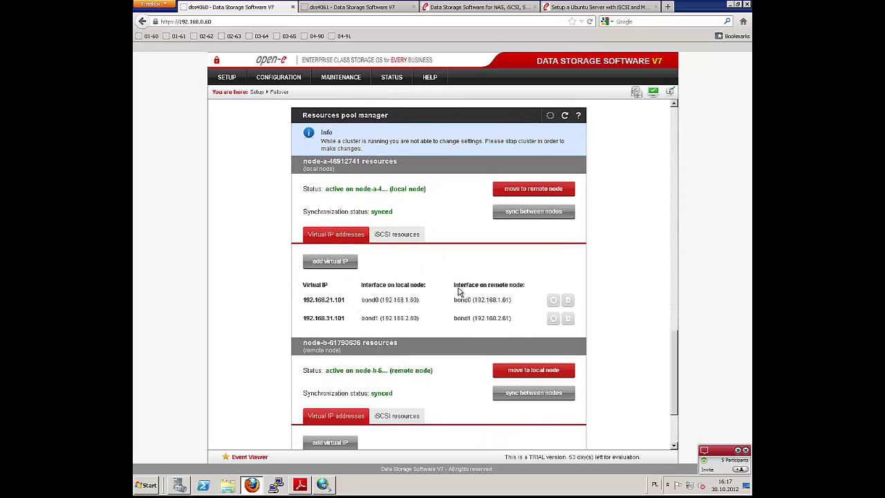
# Review both nodes' virtual IP addresses and iSCSI resources in the resources pool manager, and return to the Failover manager status.
pyautogui.scroll(-1, 429, 276)
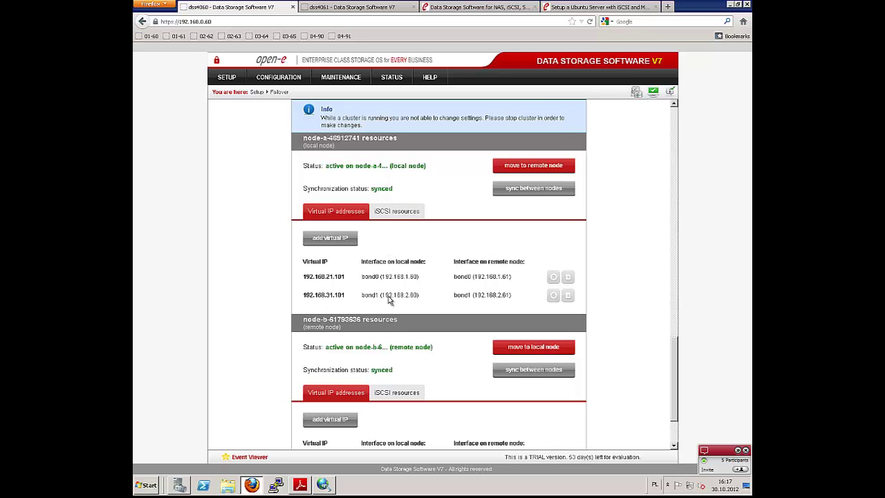
pyautogui.scroll(-3, 389, 300)
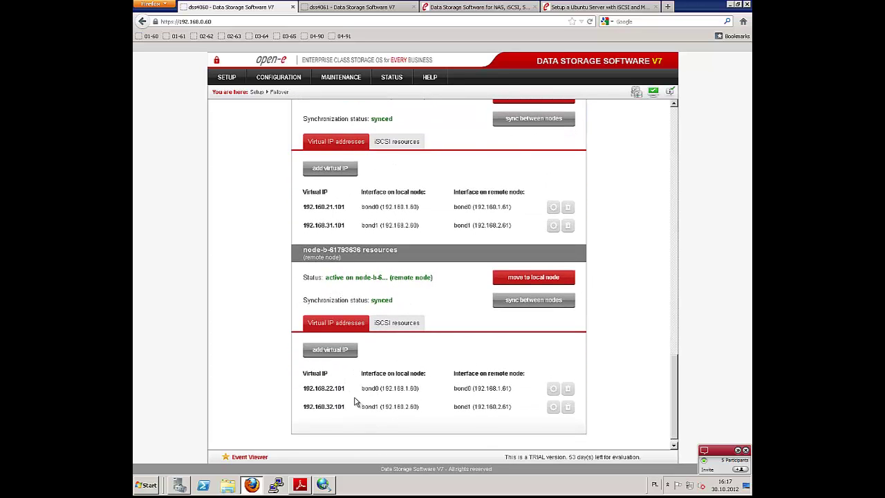
pyautogui.click(382, 147)
pyautogui.click(398, 359)
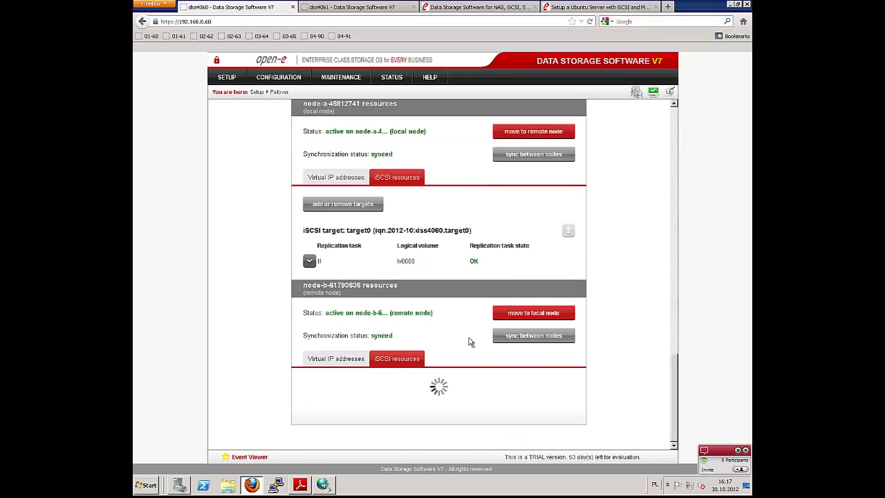
pyautogui.scroll(-1, 375, 213)
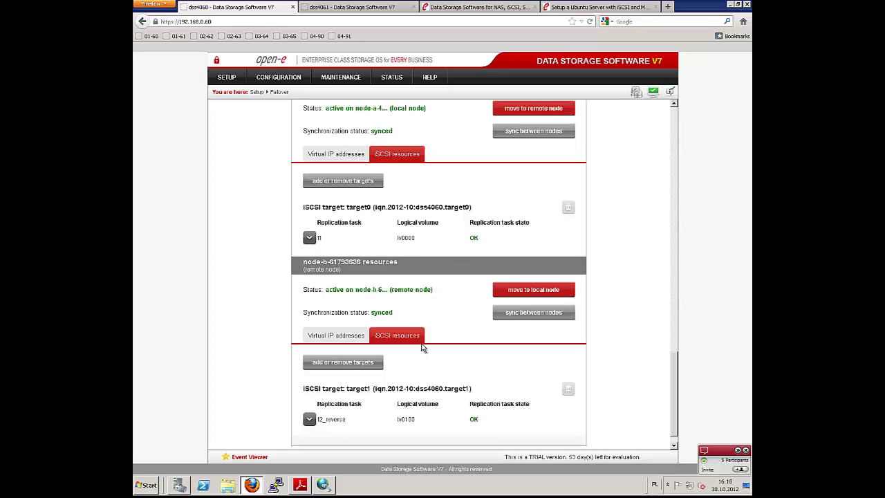
pyautogui.scroll(-1, 429, 322)
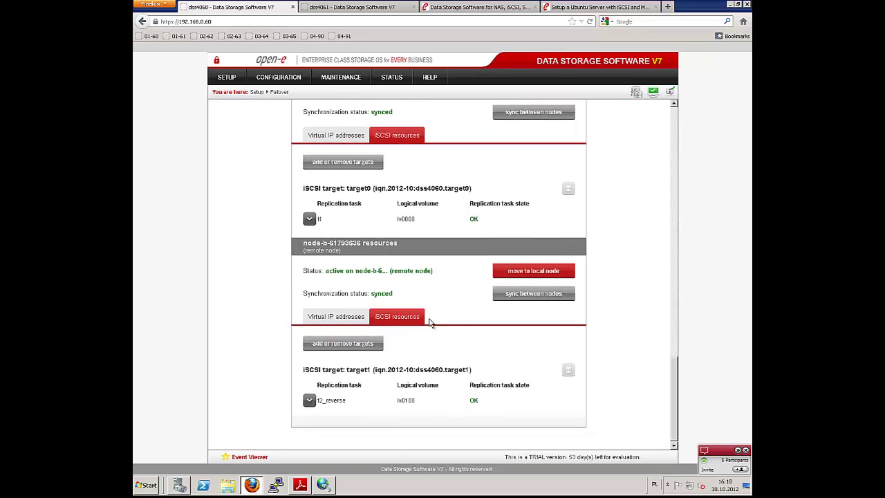
pyautogui.scroll(10, 428, 322)
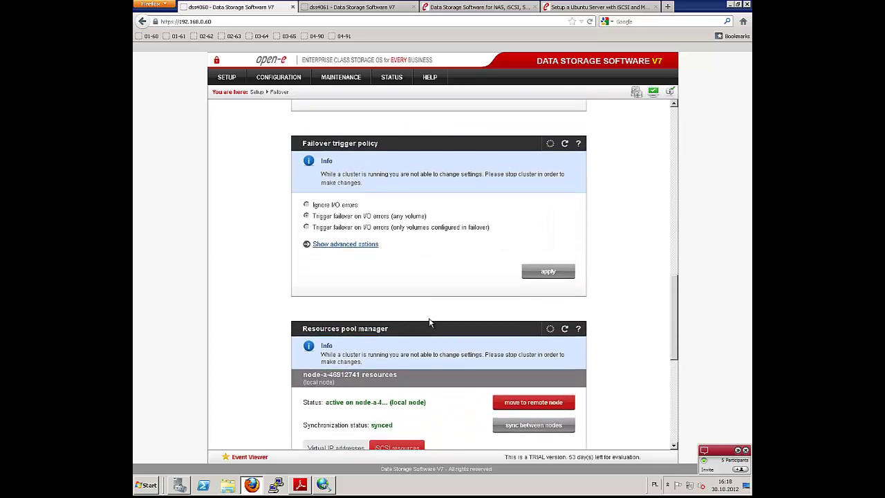
pyautogui.scroll(18, 429, 322)
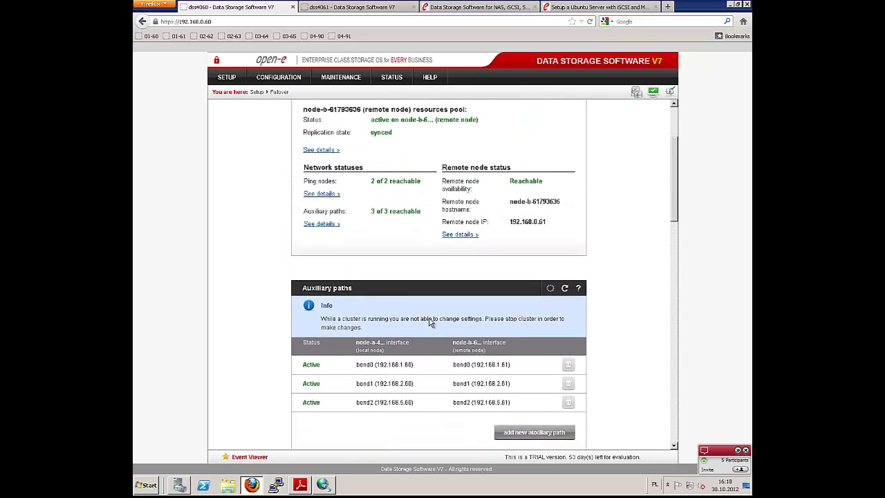
pyautogui.scroll(4, 428, 322)
# Start continuous pings to the virtual IPs 192.168.21.101, 192.168.32.101, 192.168.31.101 and 192.168.22.101 using the prepared PING shortcuts.
pyautogui.click(146, 486)
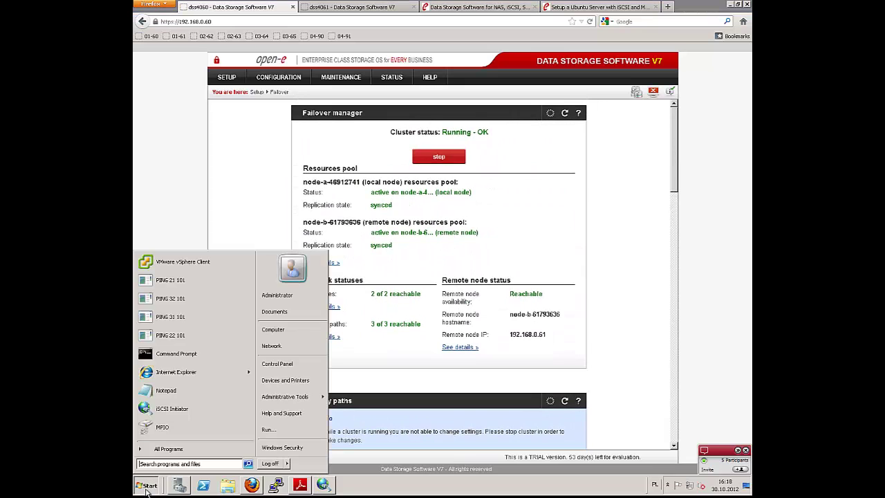
pyautogui.click(171, 288)
pyautogui.click(146, 486)
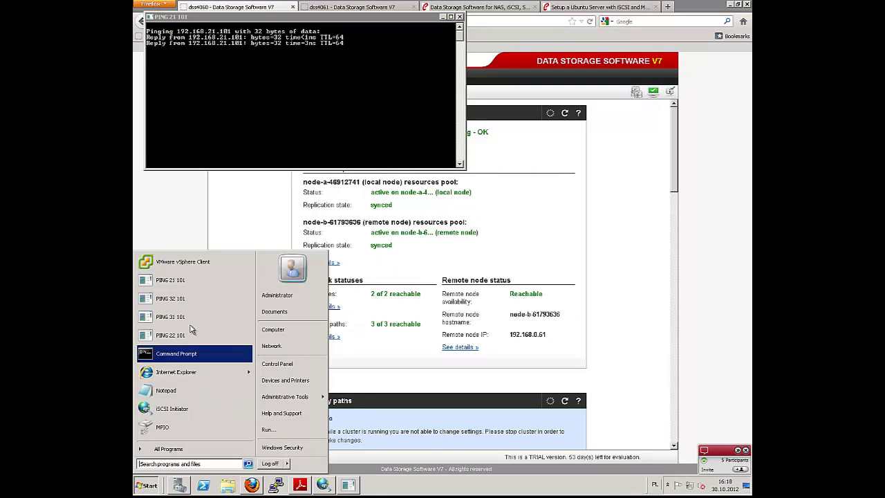
pyautogui.click(170, 297)
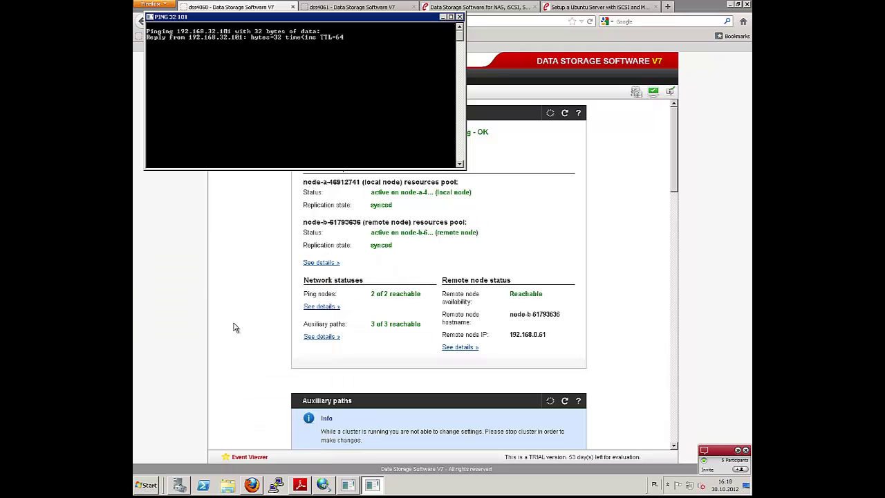
pyautogui.click(146, 485)
pyautogui.click(181, 327)
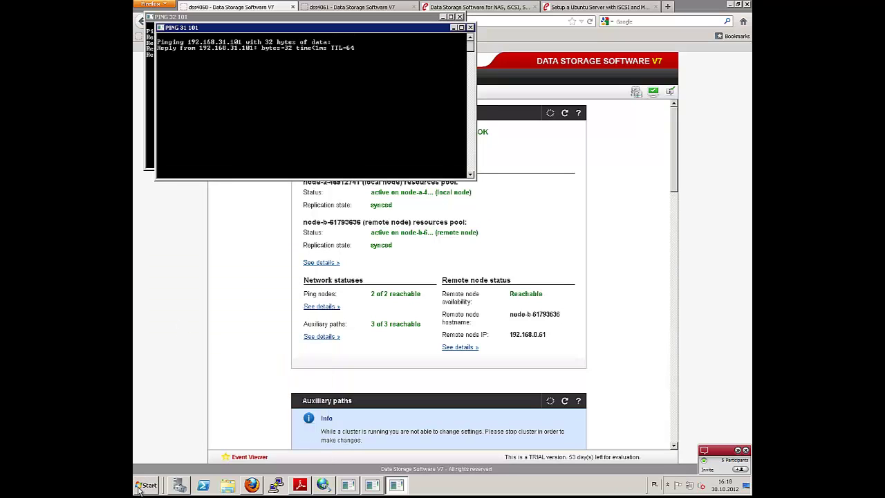
pyautogui.click(146, 485)
pyautogui.click(178, 339)
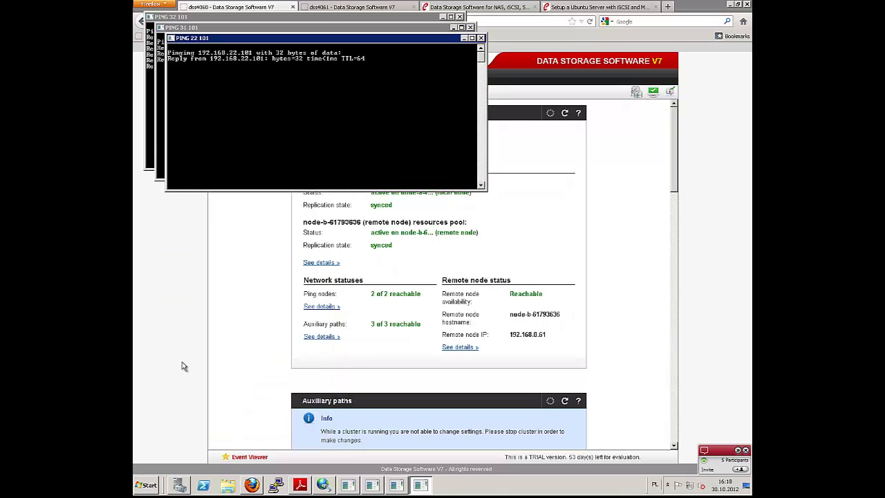
# Arrange the four ping windows in a two-by-two grid, with 21.101 and 22.101 above 31.101 and 32.101.
pyautogui.moveTo(284, 38); pyautogui.dragTo(529, 8)
pyautogui.moveTo(304, 27); pyautogui.dragTo(293, 227)
pyautogui.moveTo(243, 17); pyautogui.dragTo(557, 211)
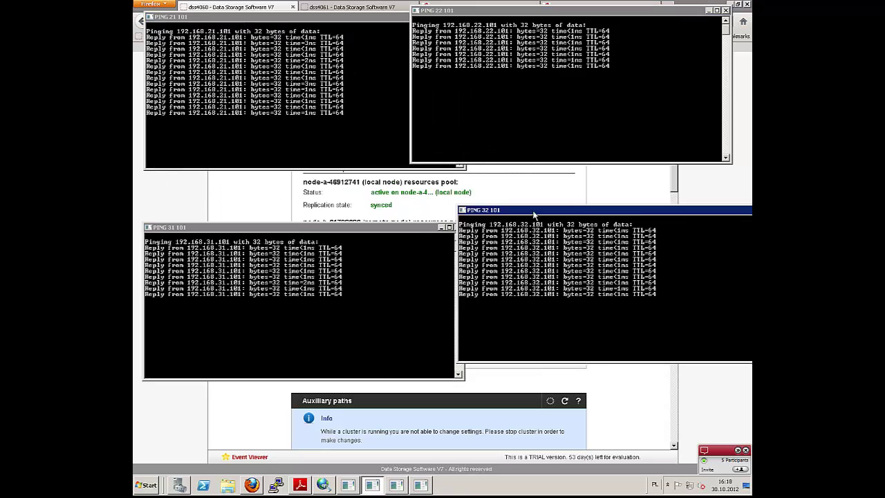
pyautogui.moveTo(345, 228); pyautogui.dragTo(336, 187)
pyautogui.moveTo(457, 17); pyautogui.dragTo(511, 35)
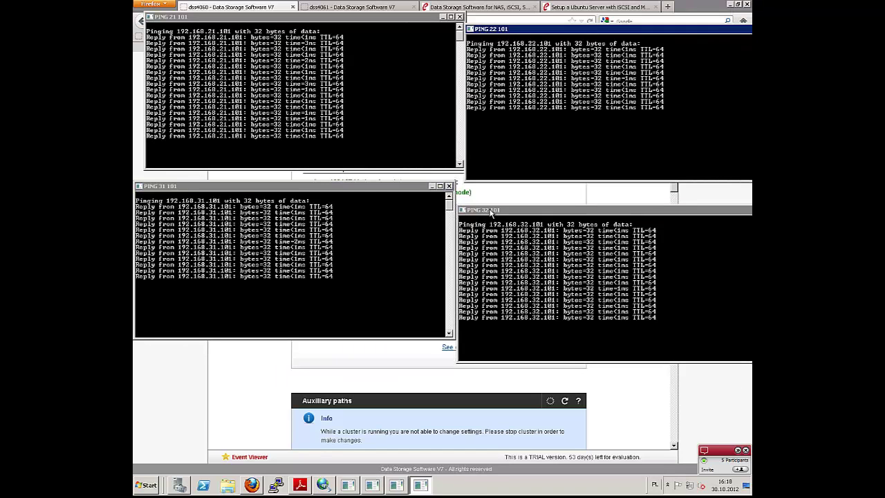
pyautogui.moveTo(495, 208); pyautogui.dragTo(496, 195)
pyautogui.moveTo(495, 30); pyautogui.dragTo(496, 15)
pyautogui.moveTo(495, 195); pyautogui.dragTo(498, 179)
pyautogui.moveTo(425, 187); pyautogui.dragTo(434, 177)
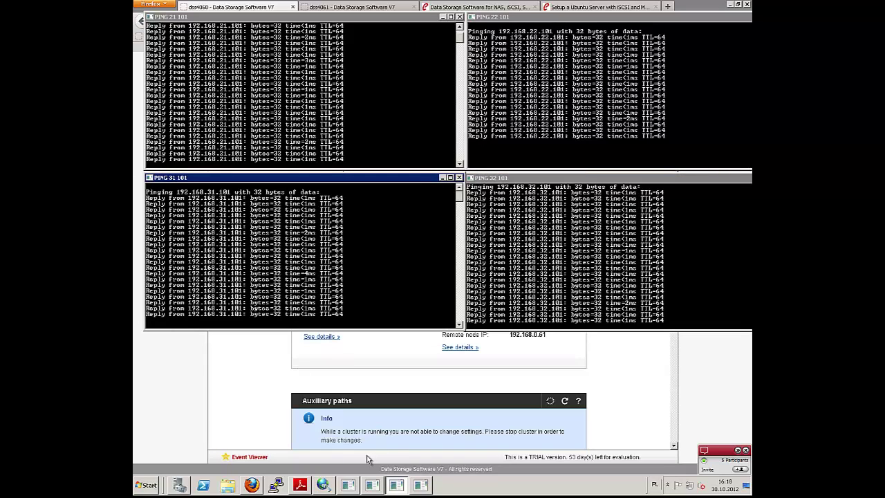
# Check the installed features in Server Manager, and view the Others section of Open-E's How-To Resources in Firefox.
pyautogui.click(179, 484)
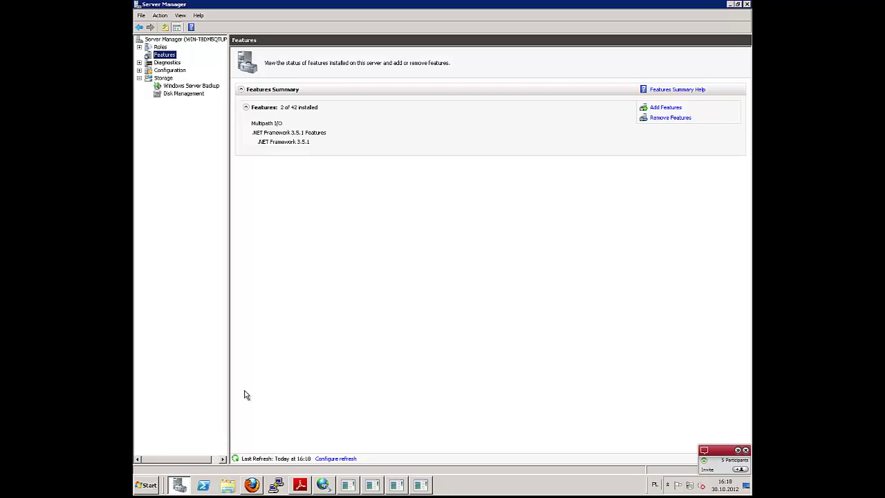
pyautogui.click(251, 484)
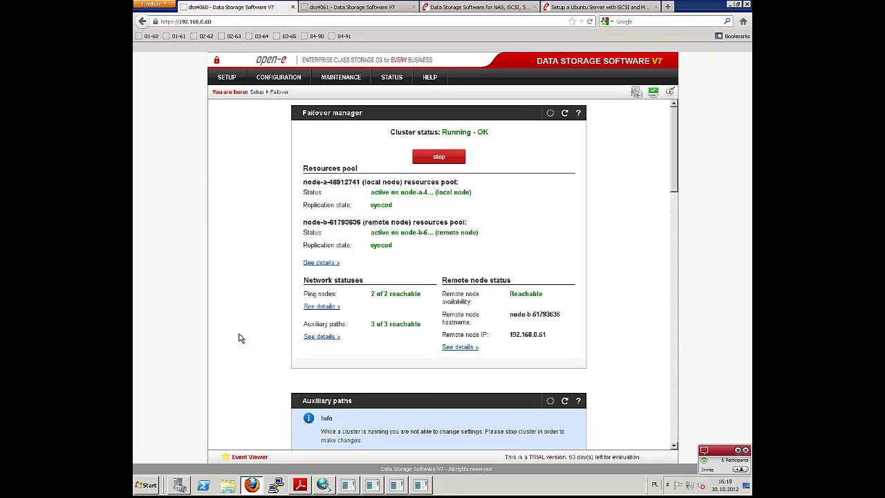
pyautogui.click(562, 9)
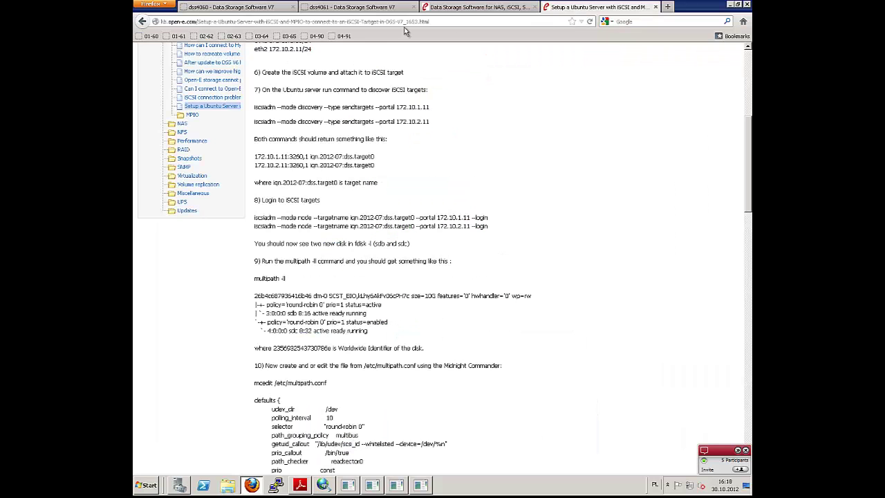
pyautogui.click(436, 8)
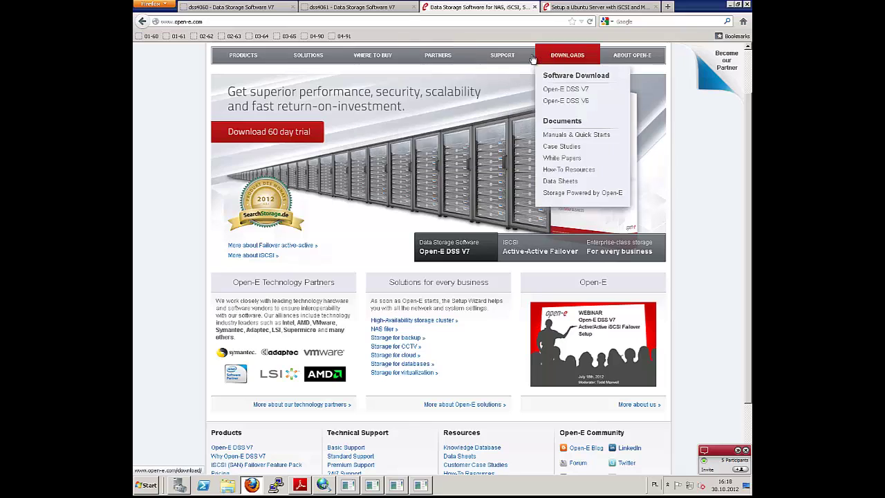
pyautogui.moveTo(501, 54)
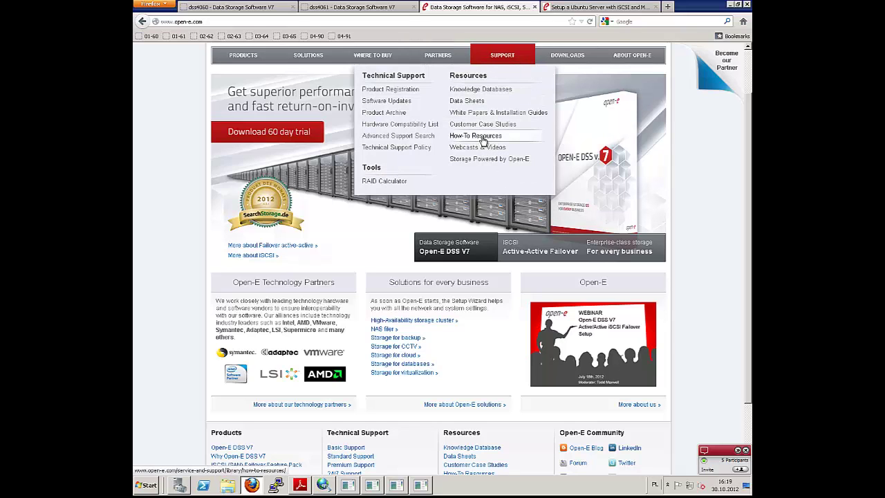
pyautogui.click(508, 135)
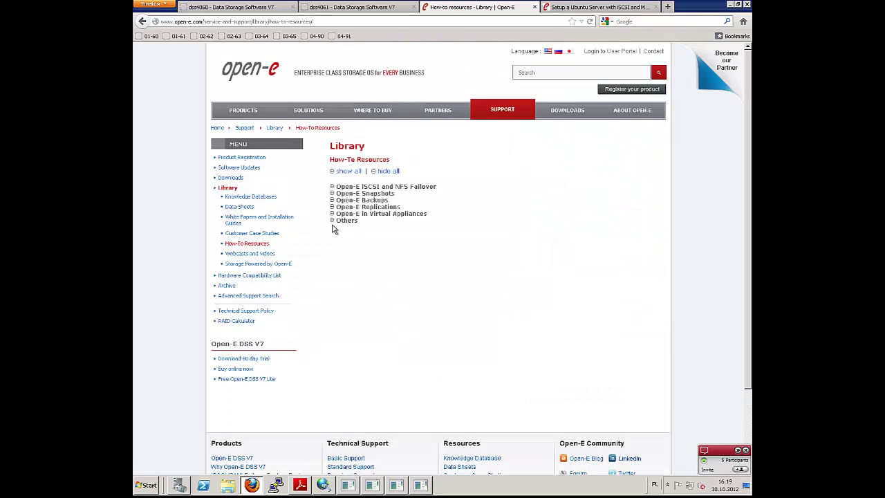
pyautogui.click(334, 219)
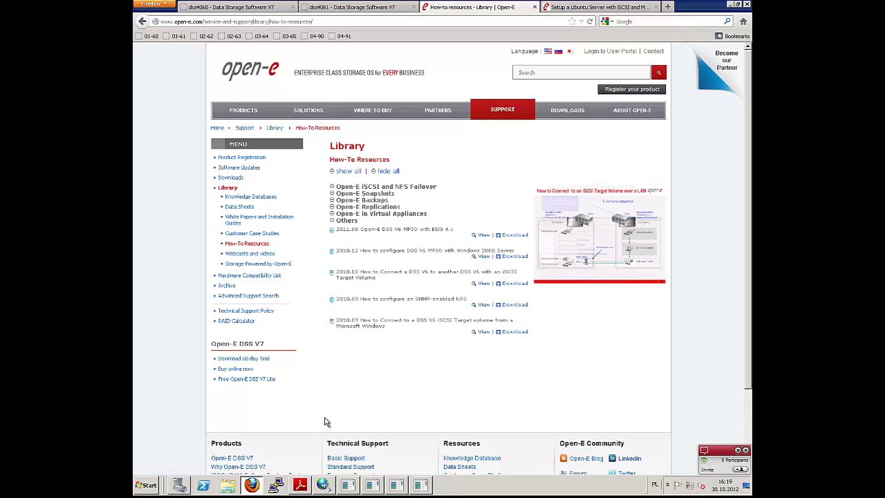
# Switch to Server Manager and examine the target portals listed for discovery in the iSCSI Initiator properties.
pyautogui.click(179, 485)
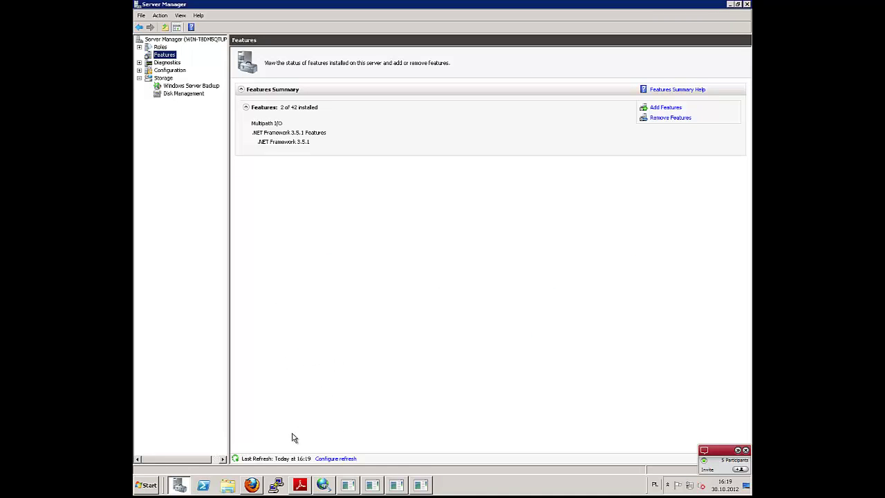
pyautogui.click(321, 485)
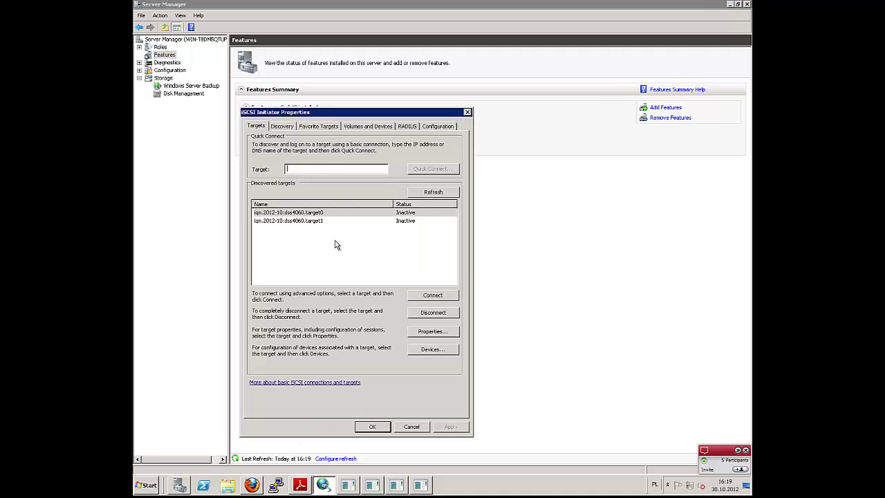
pyautogui.click(286, 127)
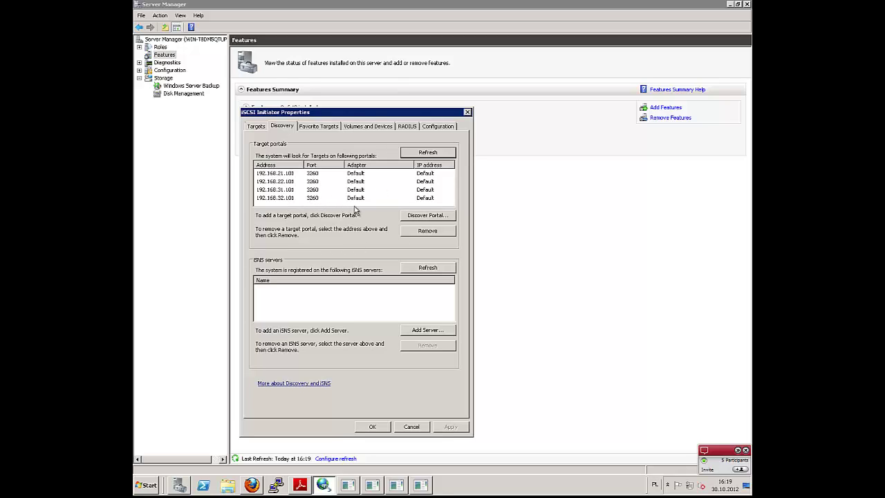
# Start connecting the discovered target iqn.2012-10:dss4060.target0 with multi-path enabled.
pyautogui.click(256, 126)
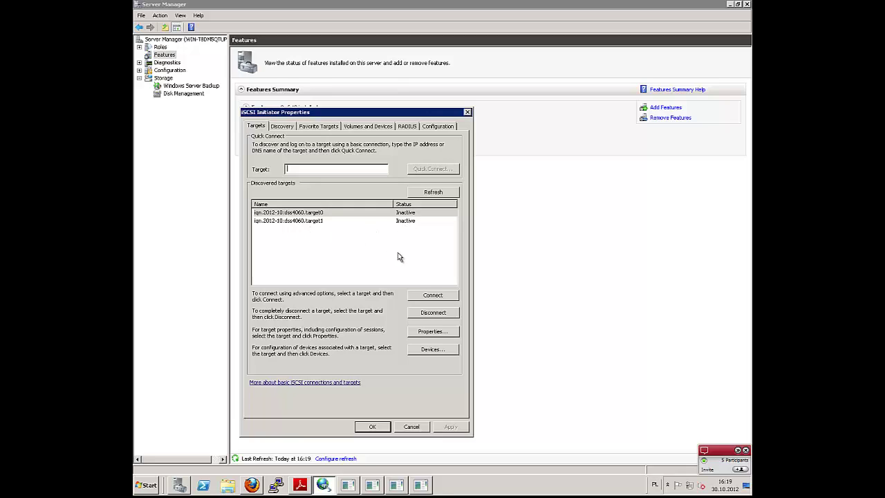
pyautogui.click(320, 214)
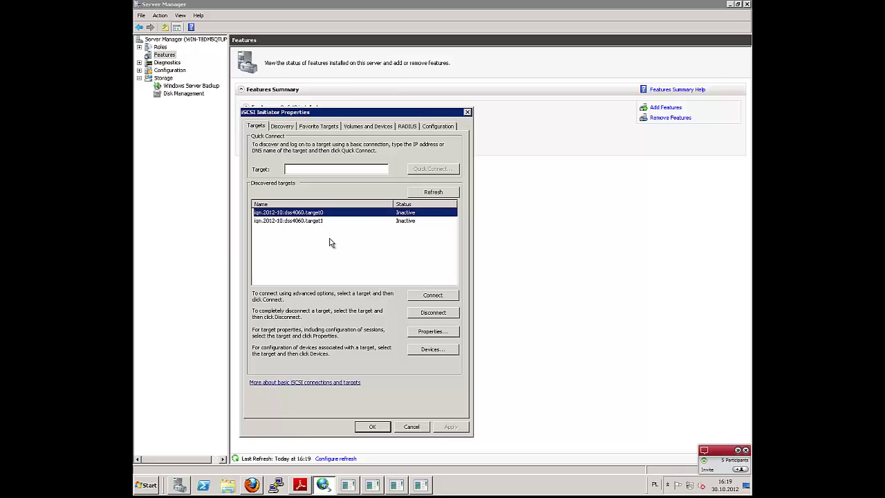
pyautogui.click(431, 295)
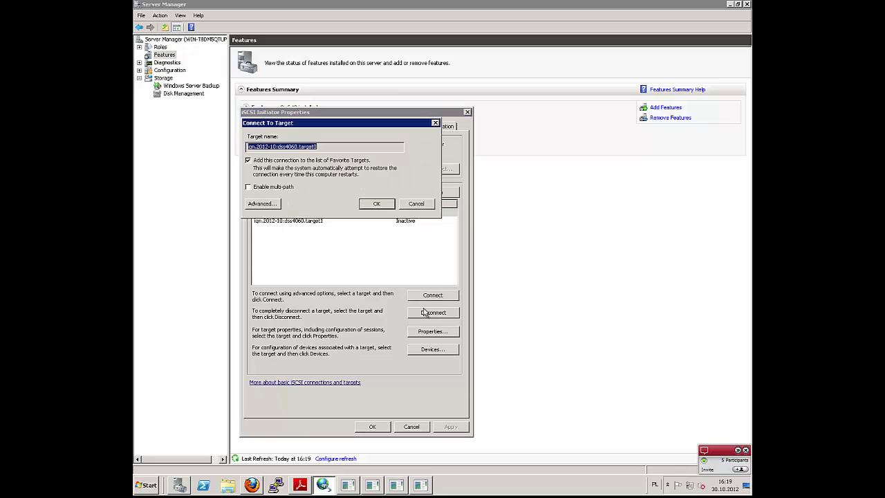
pyautogui.click(249, 187)
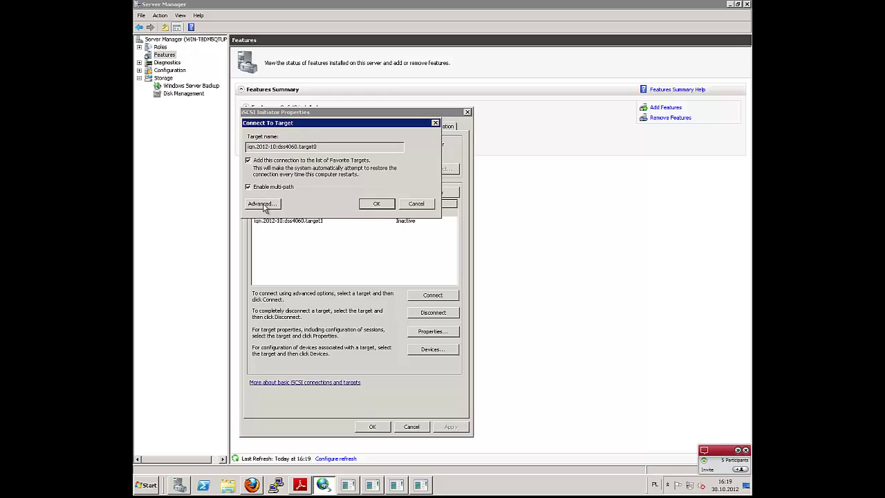
# Try to connect target0 using the Microsoft iSCSI Initiator adapter, with initiator IP 192.168.21.102 and target portal 192.168.22.101 / 3260.
pyautogui.click(262, 205)
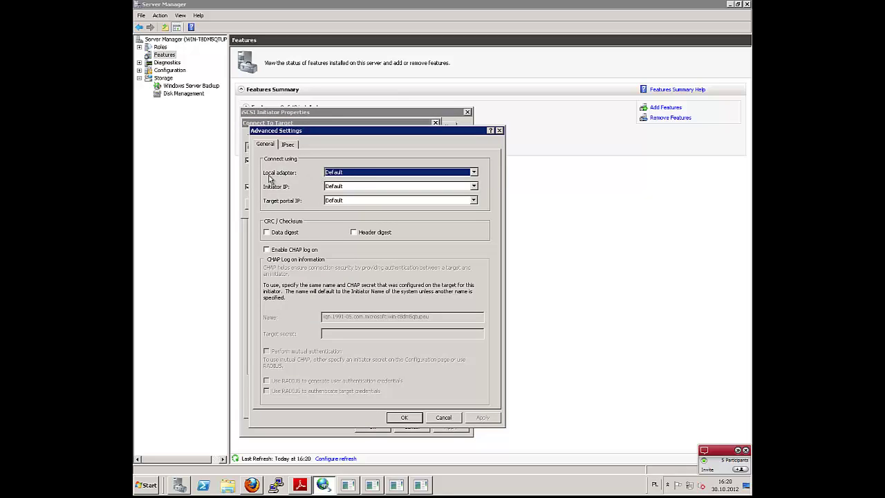
pyautogui.click(339, 175)
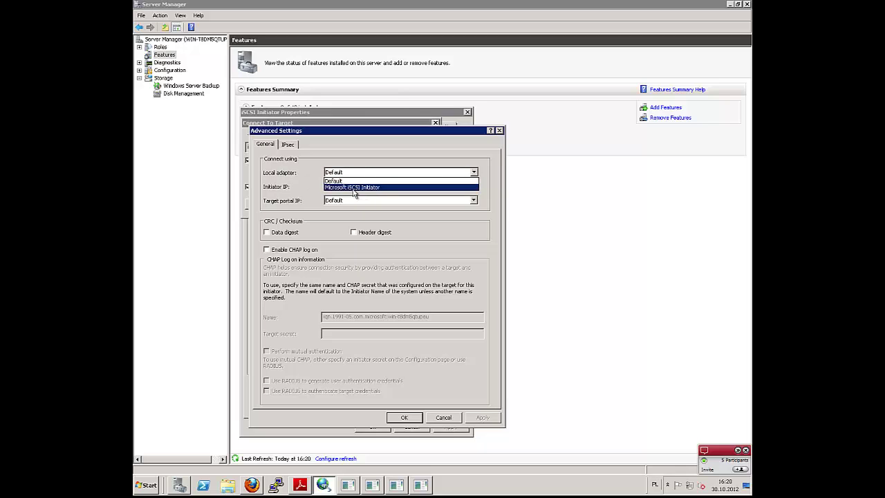
pyautogui.click(354, 188)
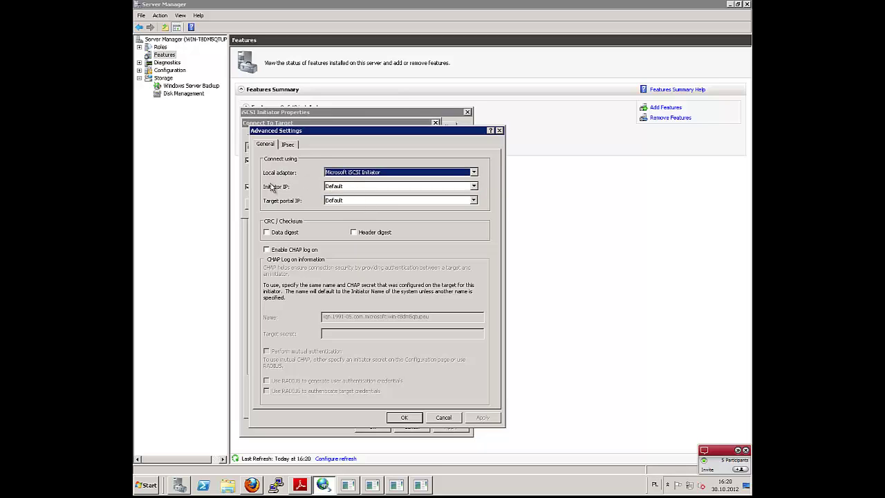
pyautogui.click(330, 187)
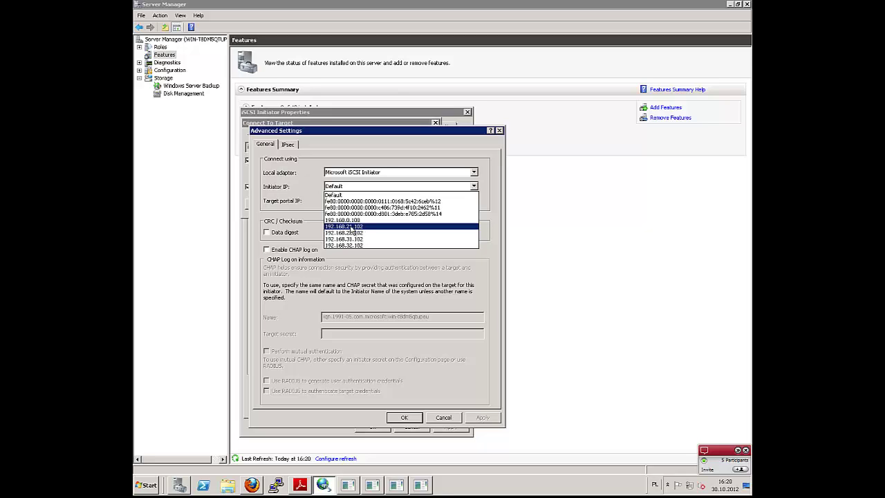
pyautogui.click(350, 227)
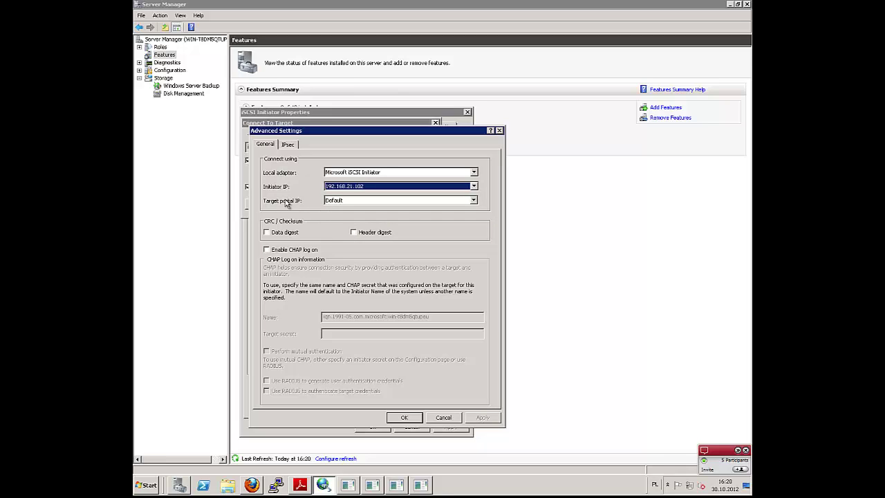
pyautogui.click(339, 202)
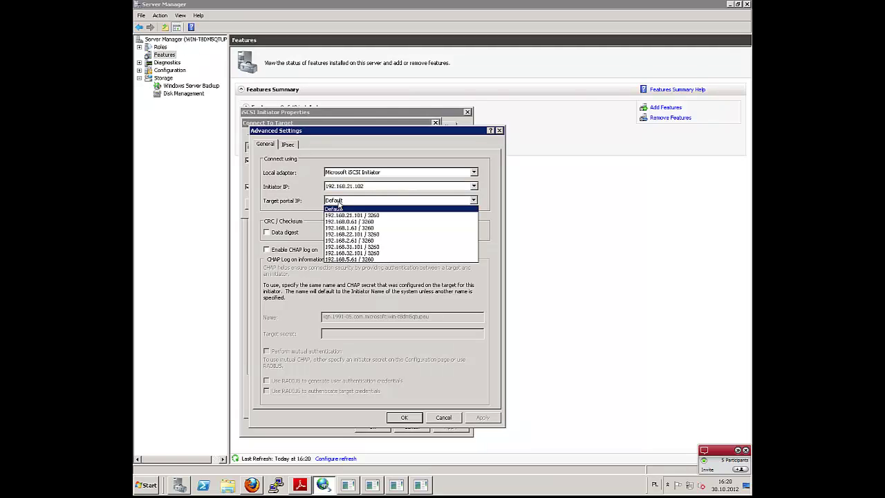
pyautogui.click(351, 236)
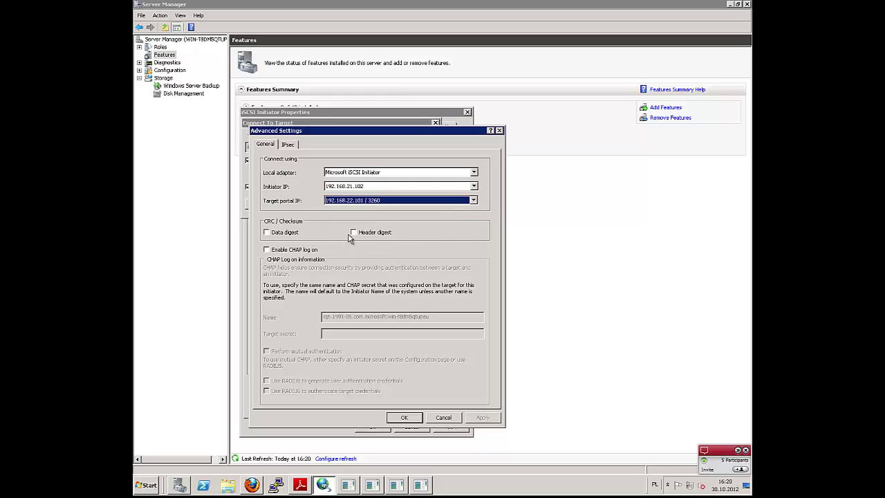
pyautogui.click(406, 418)
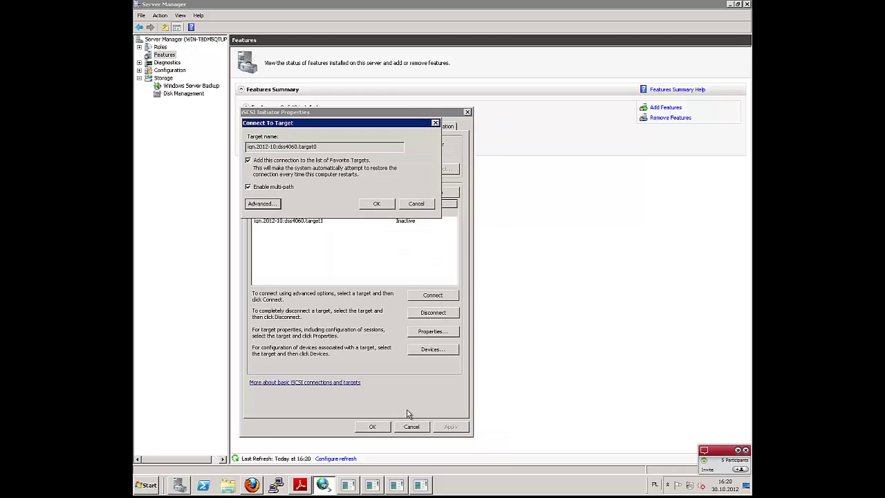
pyautogui.click(378, 204)
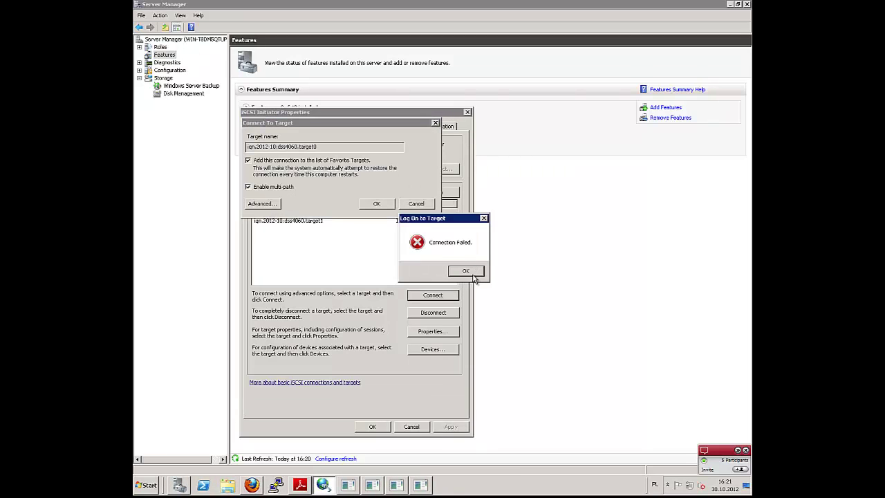
pyautogui.click(466, 272)
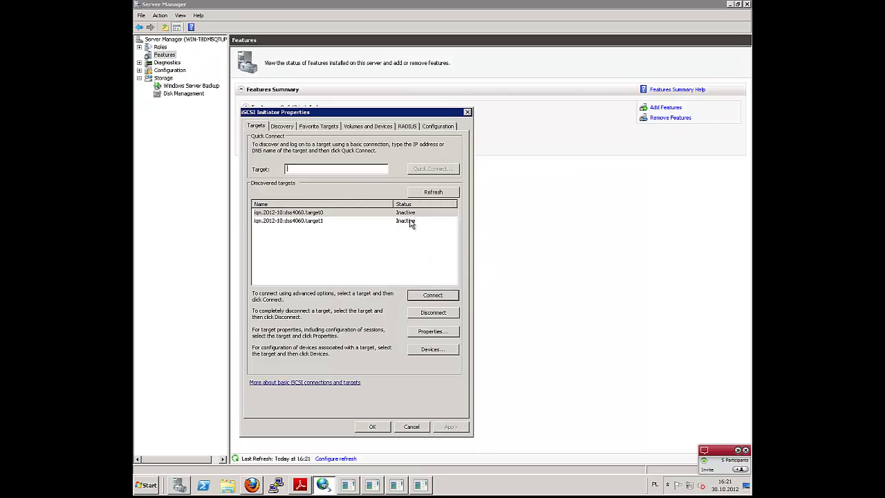
# Start a new multi-path connection to iqn.2012-10:dss4060.target0 with Microsoft iSCSI Initiator as the local adapter.
pyautogui.click(379, 214)
pyautogui.click(449, 295)
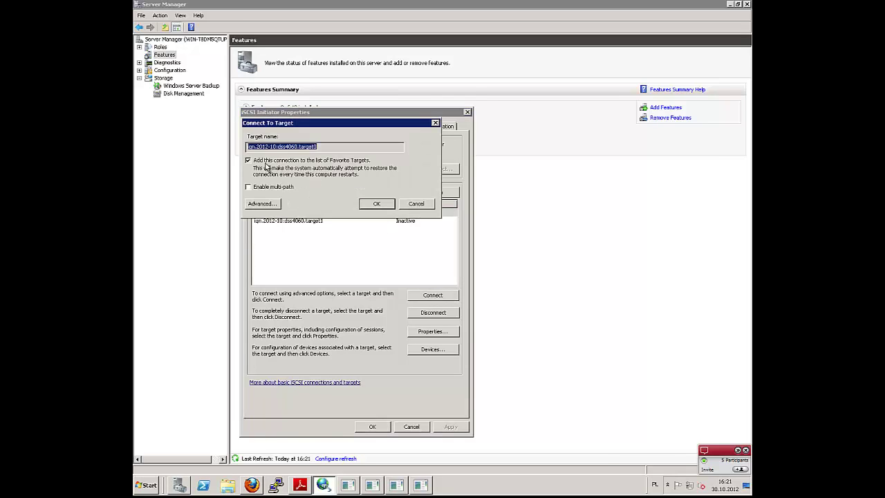
pyautogui.click(248, 187)
pyautogui.click(266, 205)
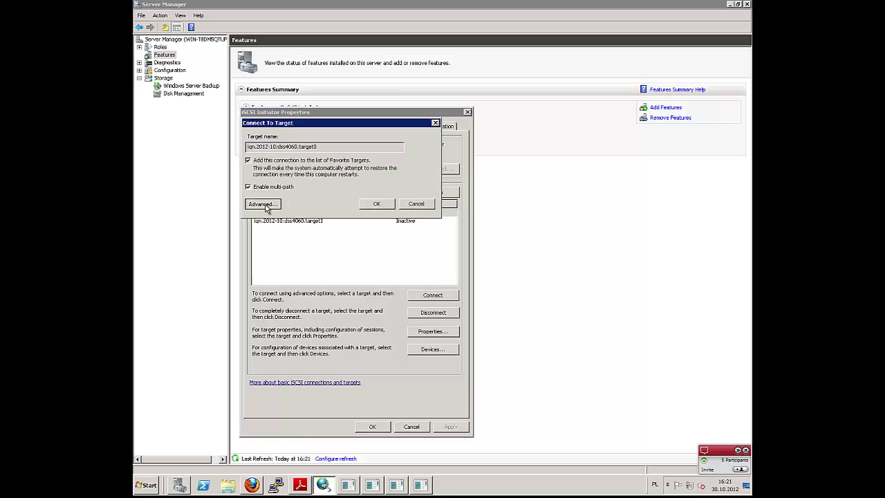
pyautogui.click(338, 173)
pyautogui.click(352, 187)
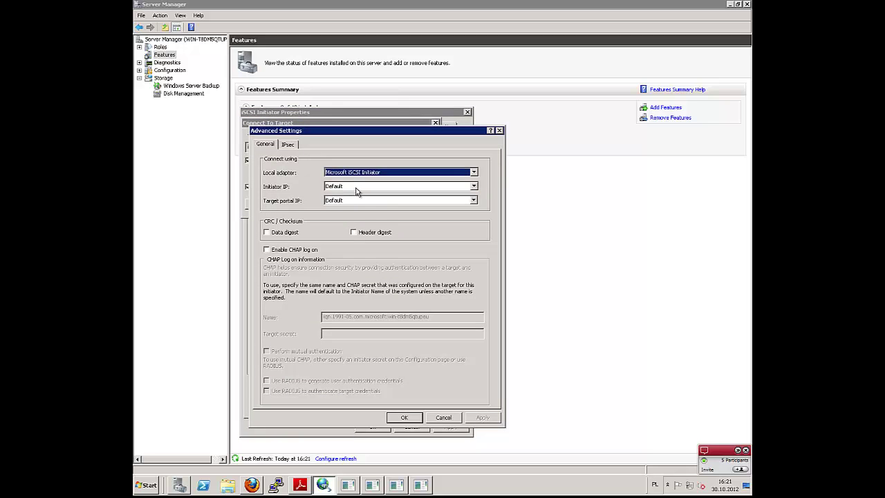
# Connect target0 from initiator IP 192.168.21.102 to target portal 192.168.21.101 / 3260.
pyautogui.click(355, 187)
pyautogui.click(359, 227)
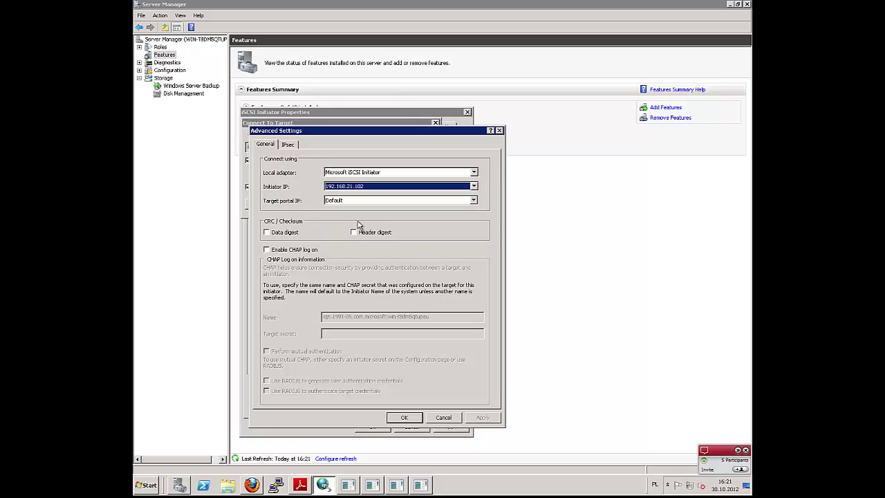
pyautogui.click(354, 201)
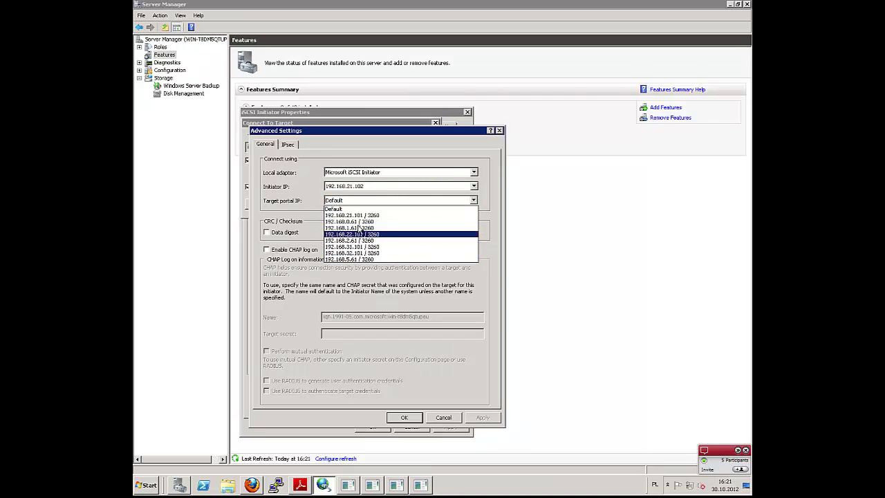
pyautogui.click(358, 215)
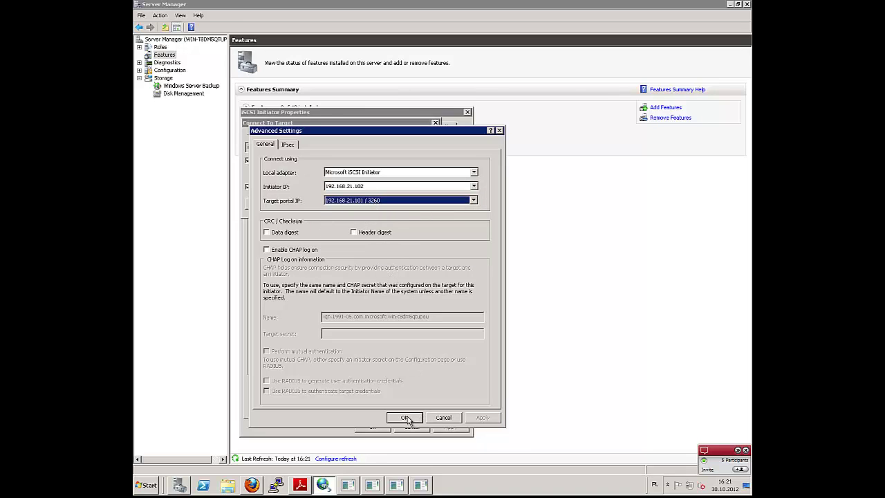
pyautogui.click(406, 418)
pyautogui.click(379, 204)
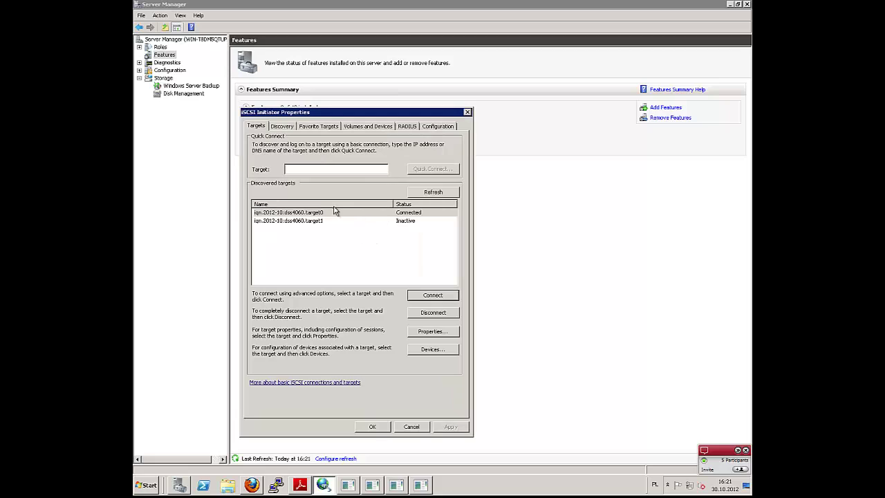
# Start adding a second session to target0 with multi-path enabled and Microsoft iSCSI Initiator as the local adapter.
pyautogui.click(310, 214)
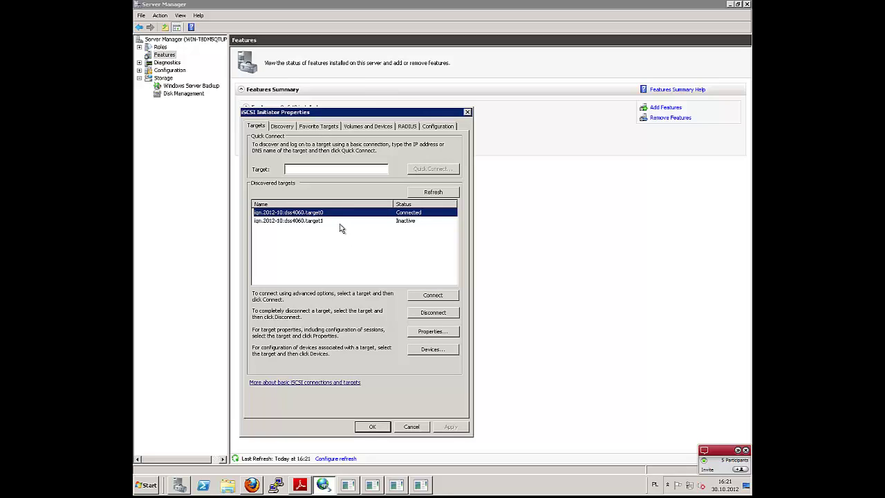
pyautogui.click(419, 334)
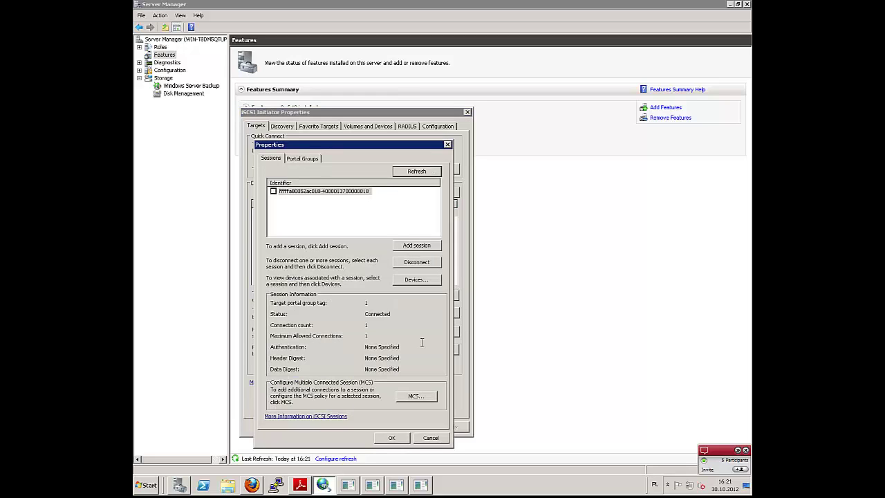
pyautogui.click(410, 246)
pyautogui.click(263, 219)
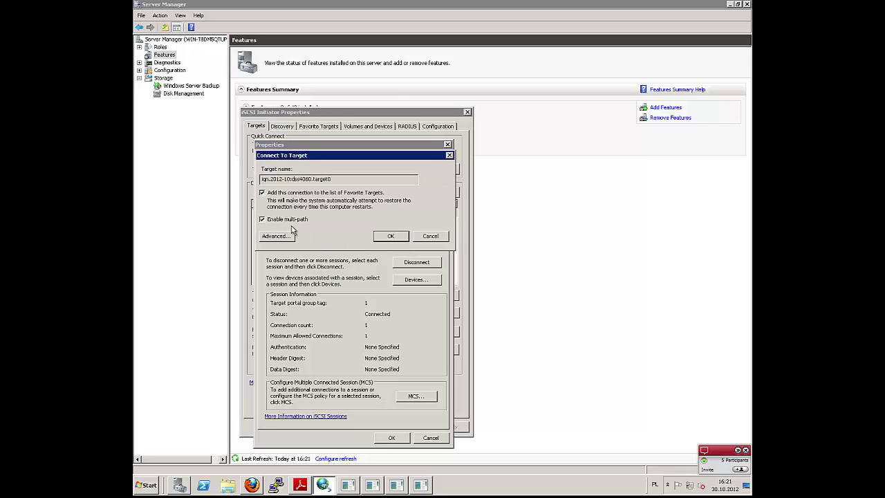
pyautogui.click(282, 239)
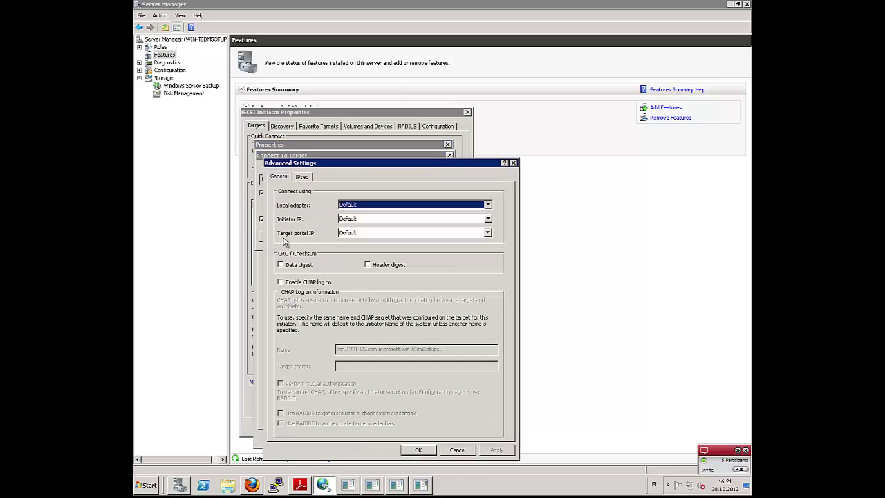
pyautogui.click(351, 205)
pyautogui.click(361, 219)
pyautogui.click(354, 220)
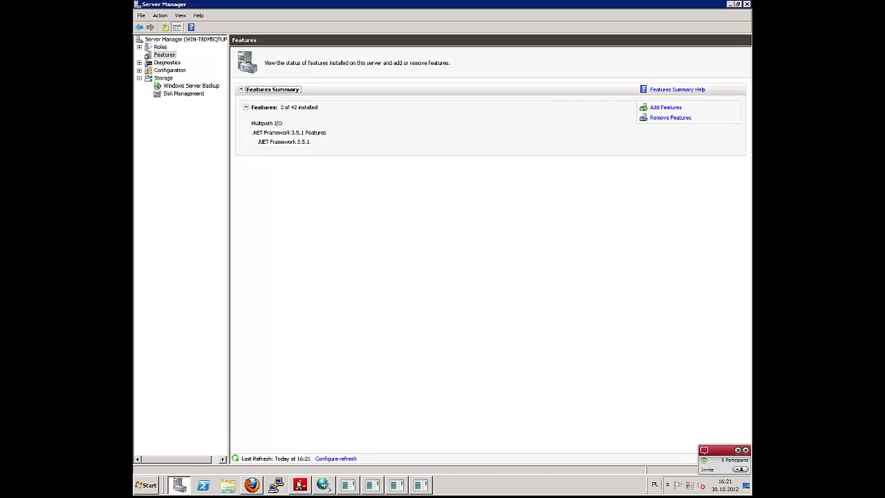
# Switch to the hardware configuration PDF in Adobe Reader and highlight the two Node-a virtual IP lines for iSCSI Target 0.
pyautogui.click(301, 484)
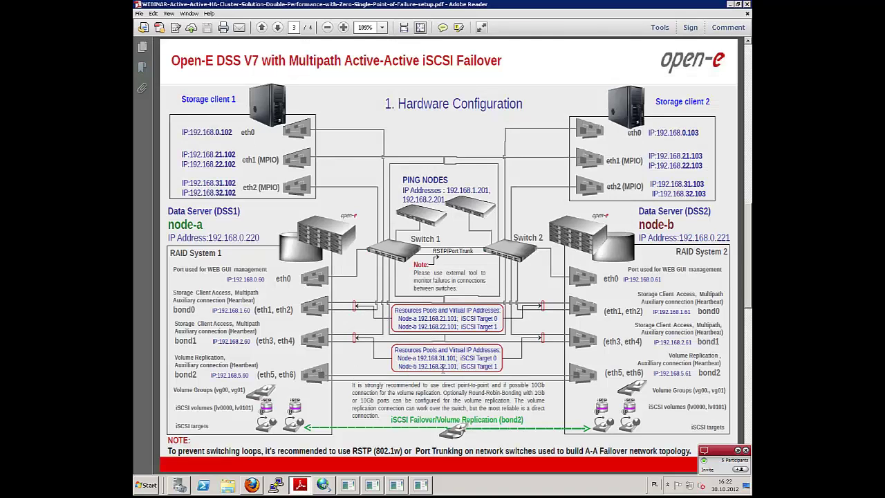
pyautogui.moveTo(496, 358); pyautogui.dragTo(397, 358)
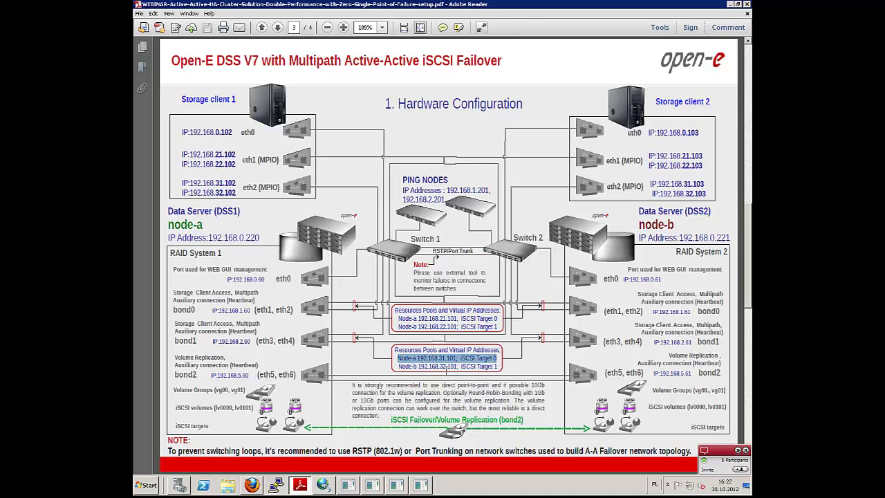
pyautogui.moveTo(498, 318); pyautogui.dragTo(398, 319)
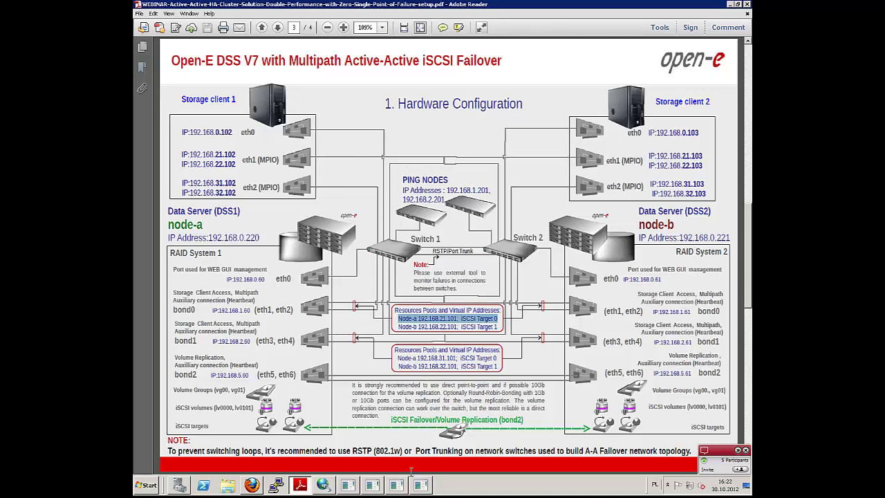
# Return to the iSCSI Initiator and add the target0 session from initiator IP 192.168.31.102 to target portal 192.168.31.101 / 3260.
pyautogui.click(323, 484)
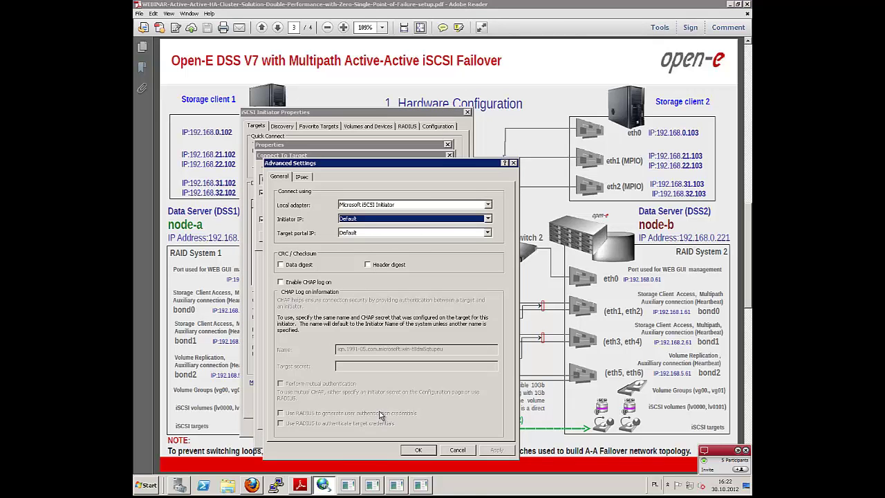
pyautogui.click(371, 219)
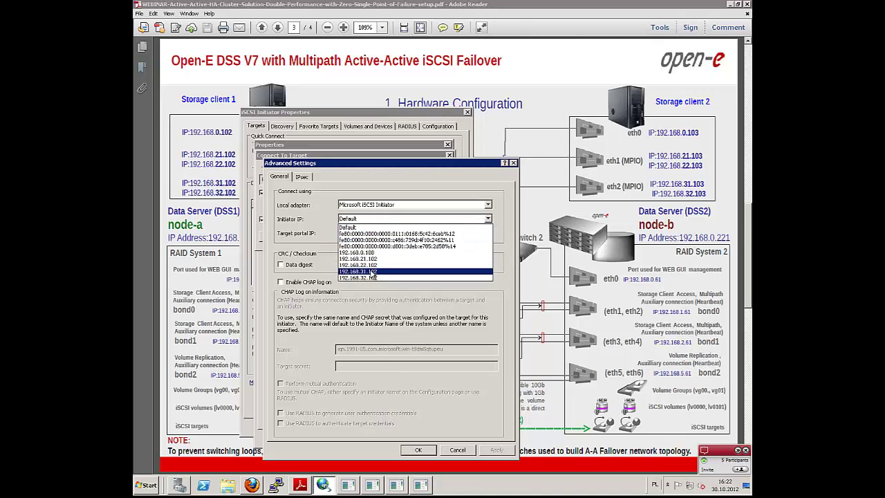
pyautogui.click(376, 271)
pyautogui.click(371, 234)
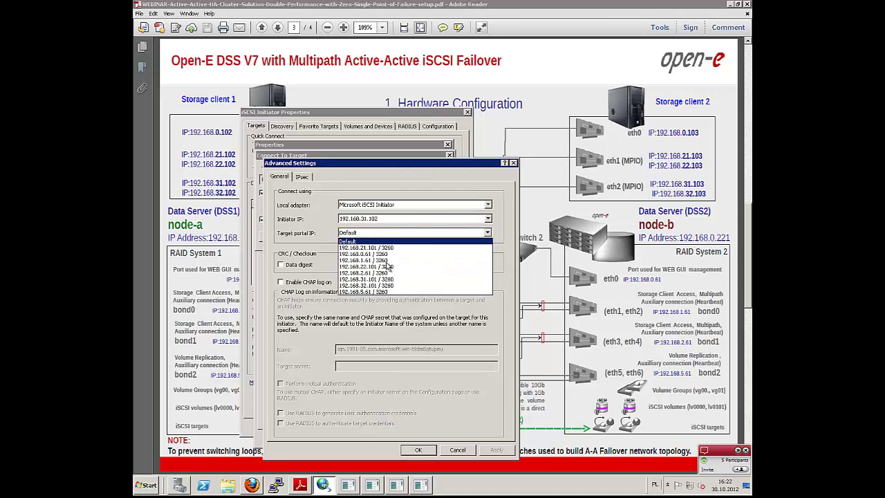
pyautogui.click(378, 280)
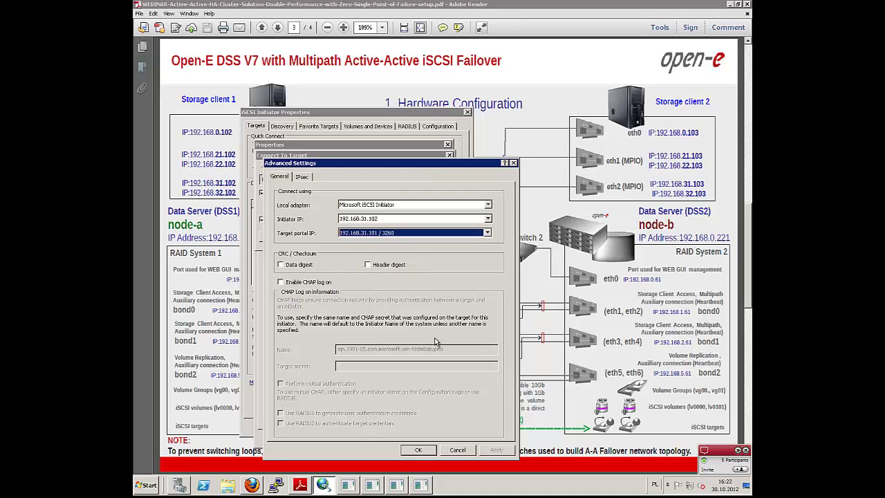
pyautogui.click(417, 451)
pyautogui.click(391, 238)
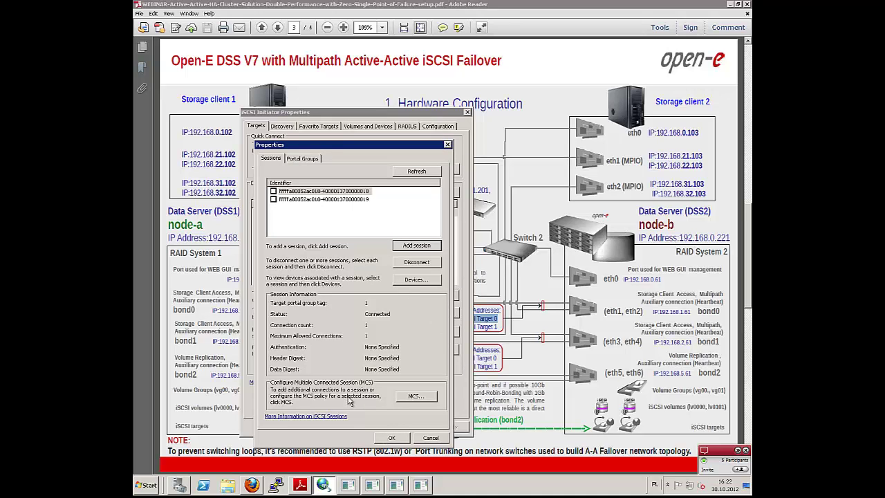
pyautogui.click(397, 439)
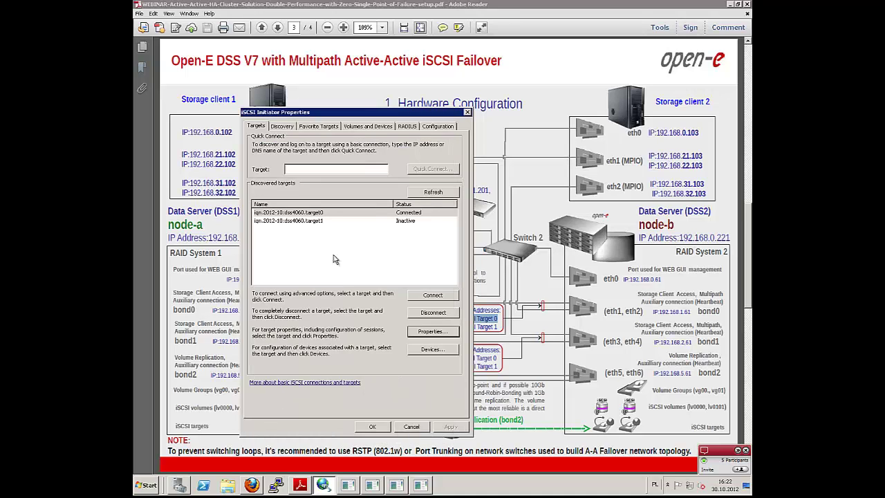
# Connect target1 with multi-path enabled through the Microsoft iSCSI Initiator adapter, from initiator IP 192.168.22.102 to target portal 192.168.22.101 / 3260.
pyautogui.click(317, 221)
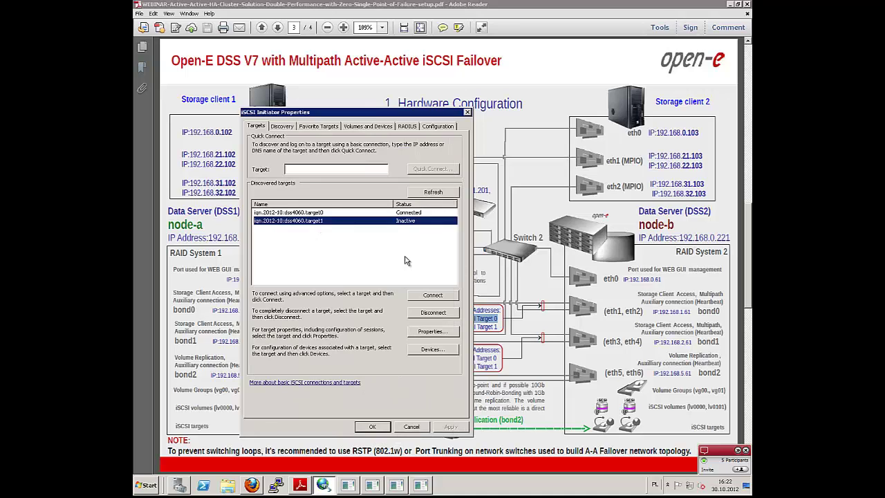
pyautogui.click(430, 295)
pyautogui.click(248, 187)
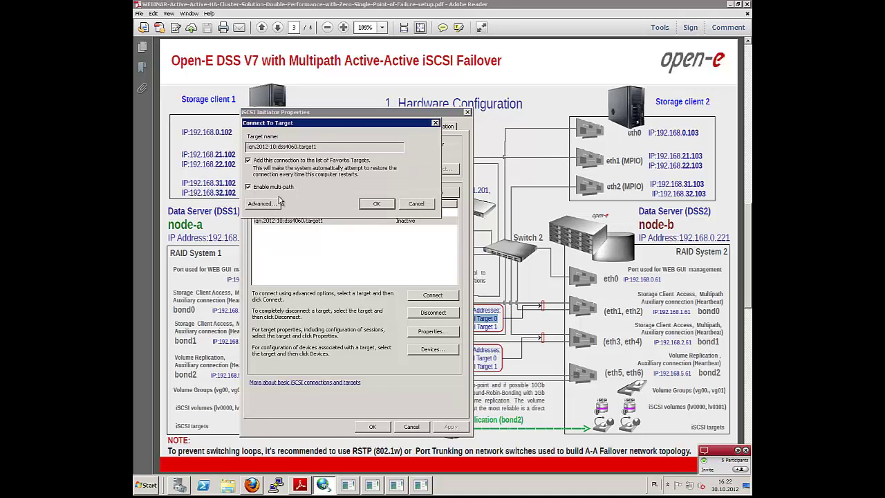
pyautogui.click(268, 206)
pyautogui.click(344, 172)
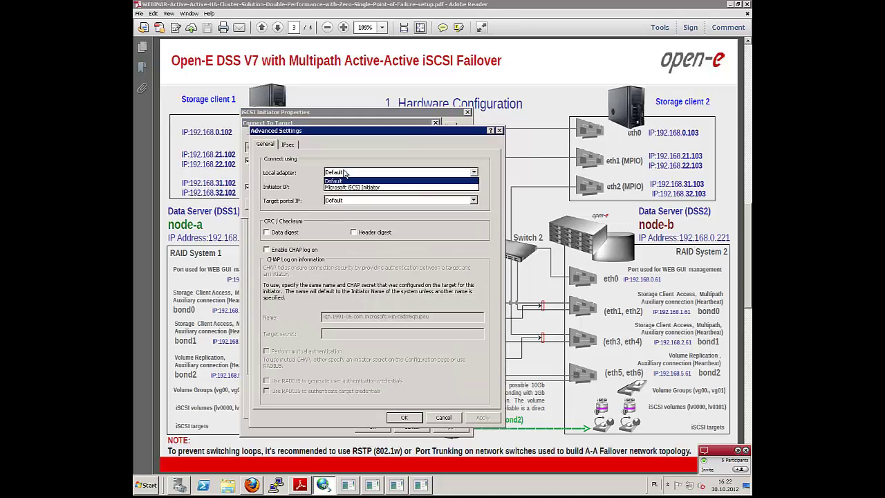
pyautogui.click(349, 187)
pyautogui.click(347, 186)
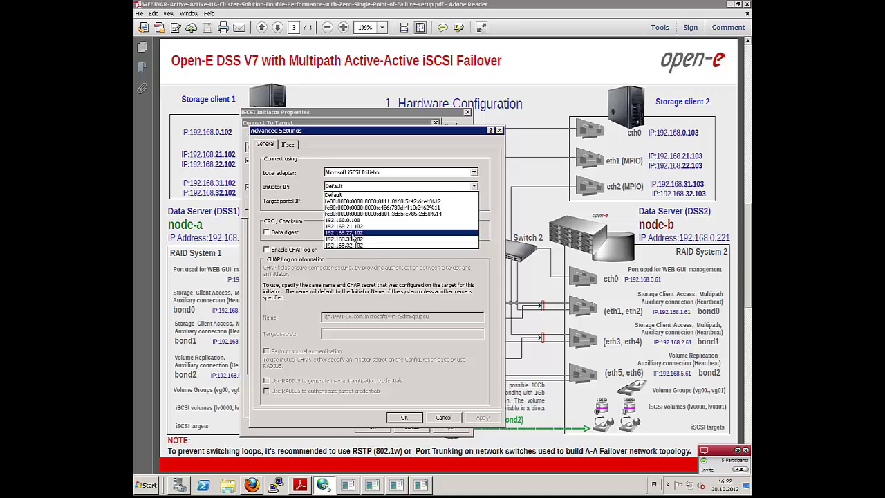
pyautogui.click(353, 232)
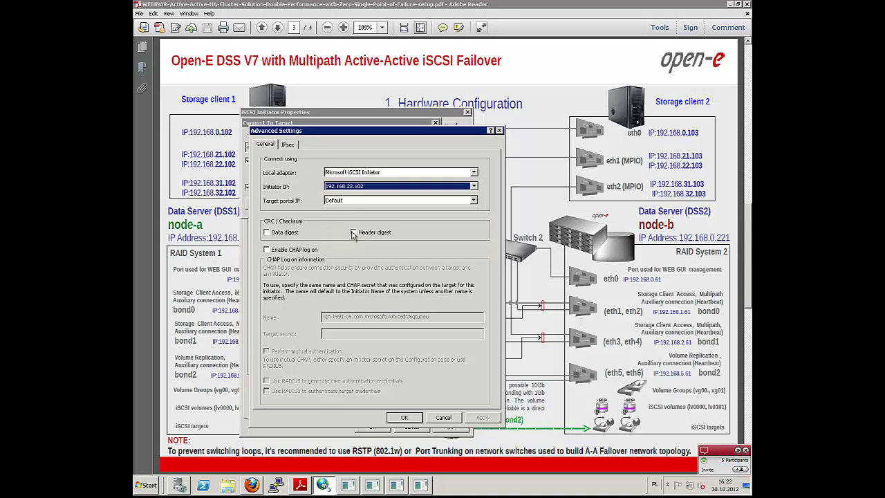
pyautogui.click(349, 201)
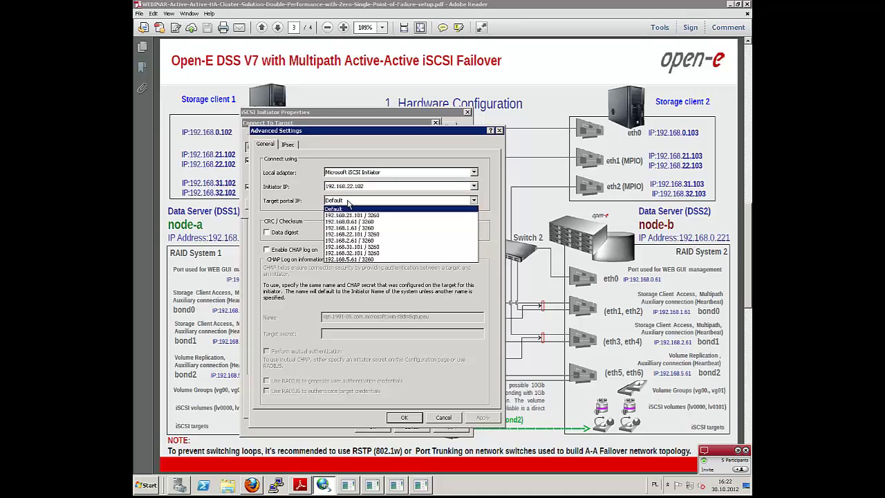
pyautogui.click(365, 236)
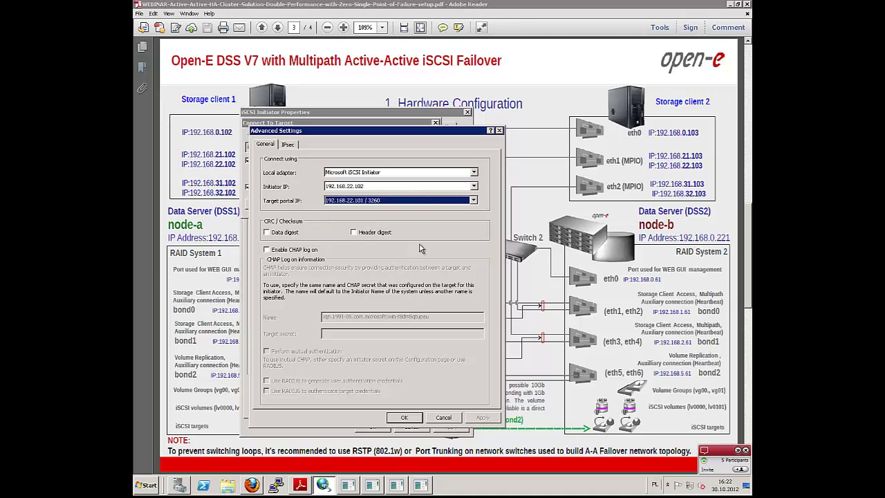
pyautogui.click(405, 419)
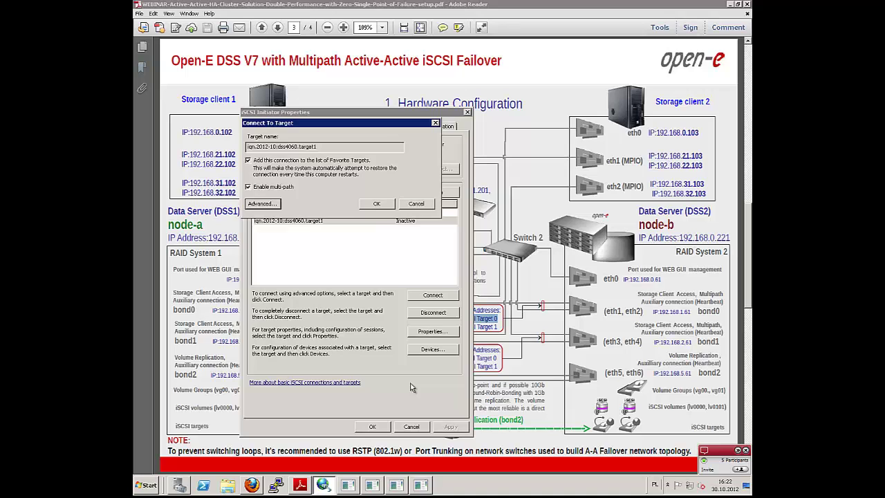
pyautogui.click(376, 209)
# Add a second multi-path connection to target1 through the Microsoft iSCSI Initiator adapter, from initiator IP 192.168.32.102 to target portal 192.168.32.101 / 3260.
pyautogui.click(432, 295)
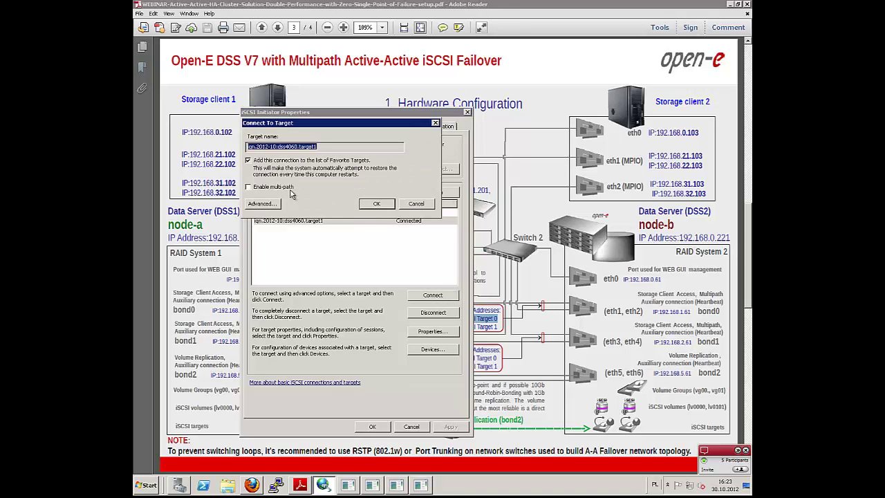
pyautogui.click(262, 205)
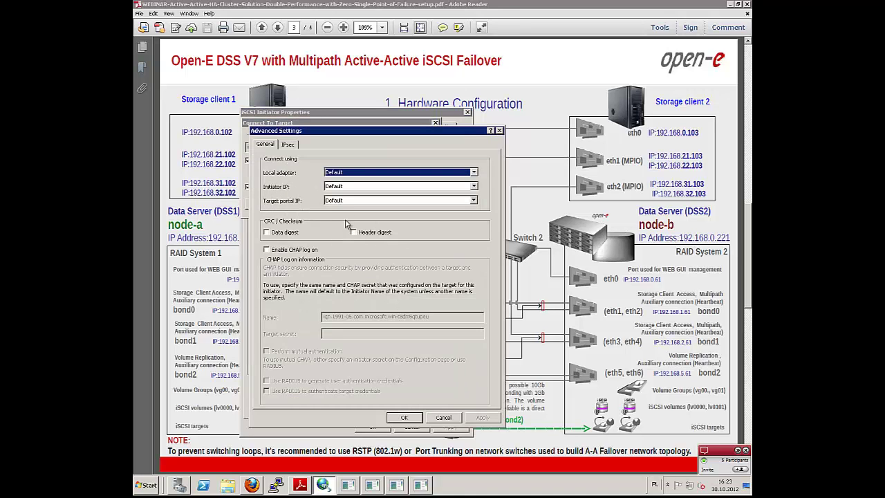
pyautogui.click(338, 173)
pyautogui.click(348, 188)
pyautogui.click(349, 186)
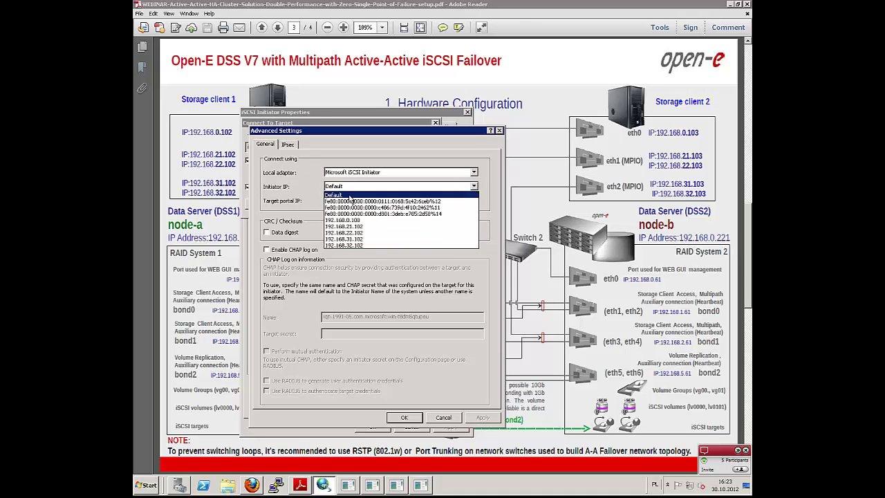
pyautogui.click(358, 247)
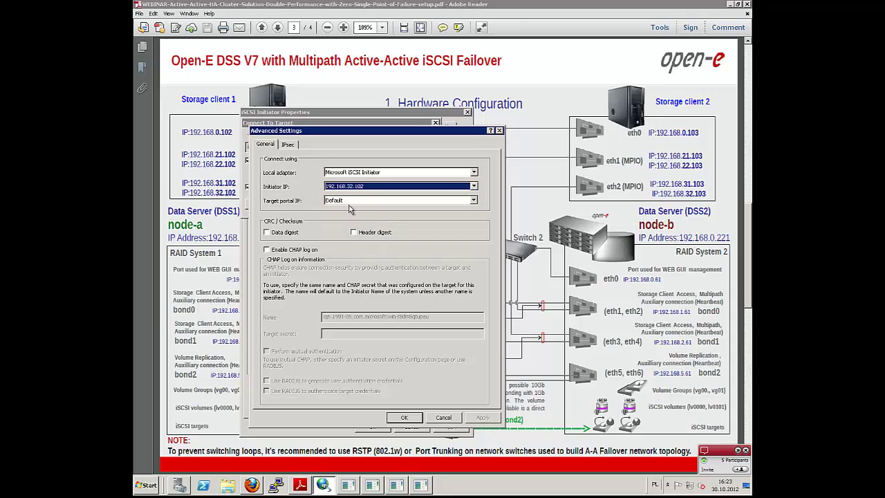
pyautogui.click(351, 201)
pyautogui.click(354, 253)
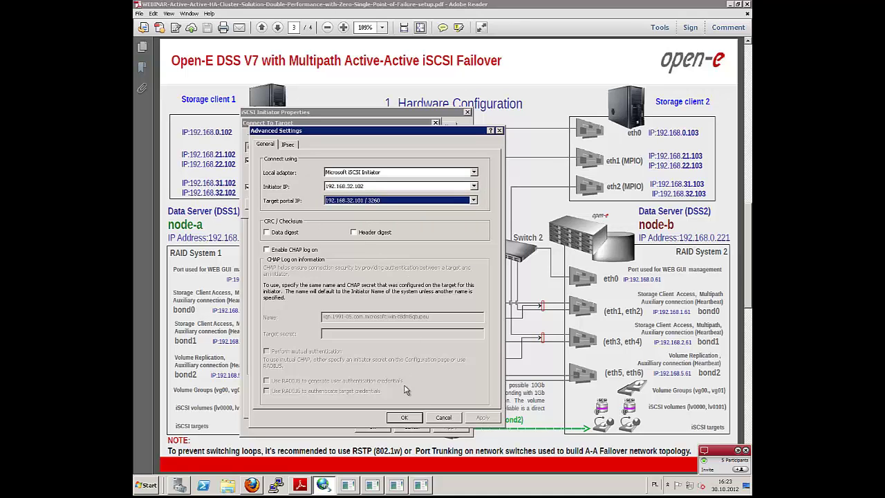
pyautogui.click(407, 417)
pyautogui.click(385, 205)
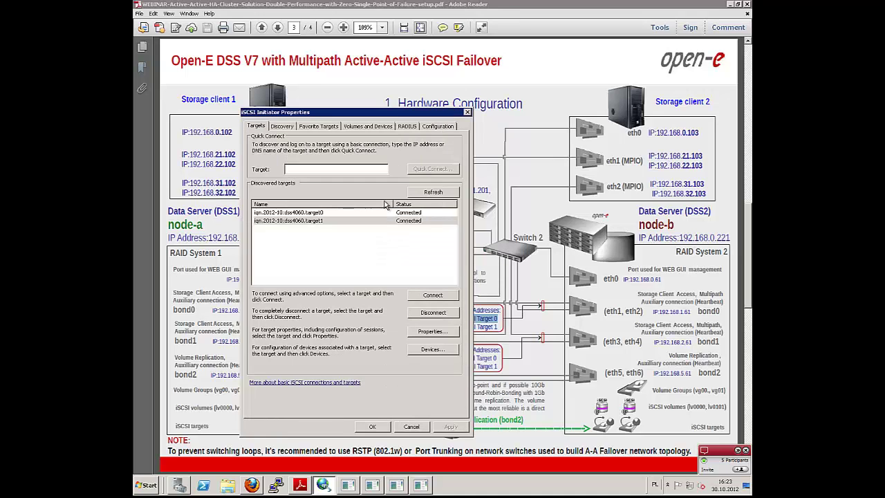
# Check the sessions in target1's properties and close the iSCSI Initiator.
pyautogui.click(341, 220)
pyautogui.click(430, 332)
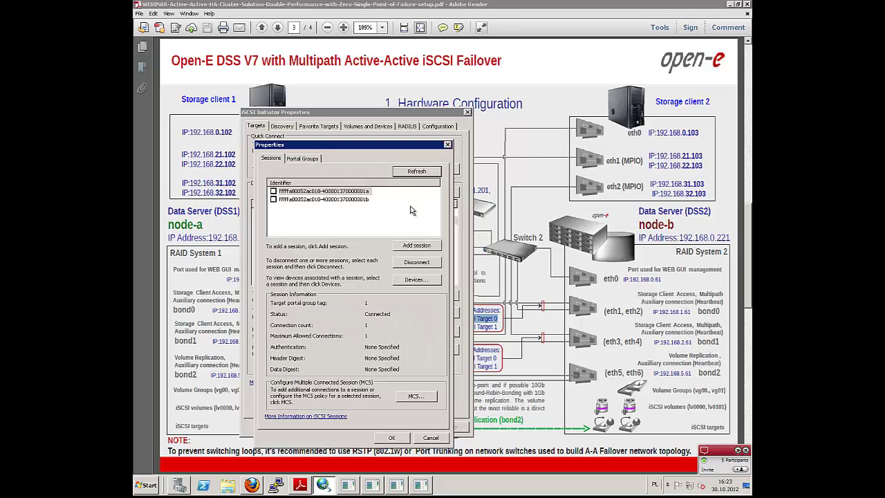
pyautogui.click(390, 437)
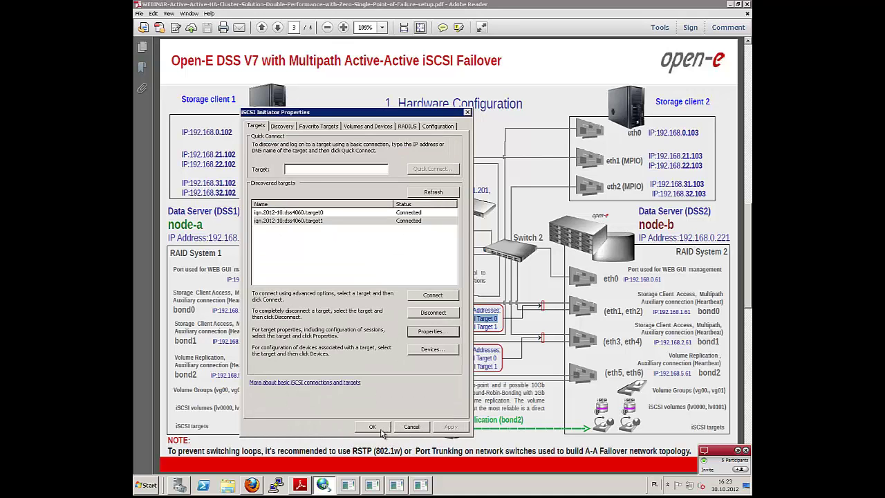
pyautogui.click(379, 430)
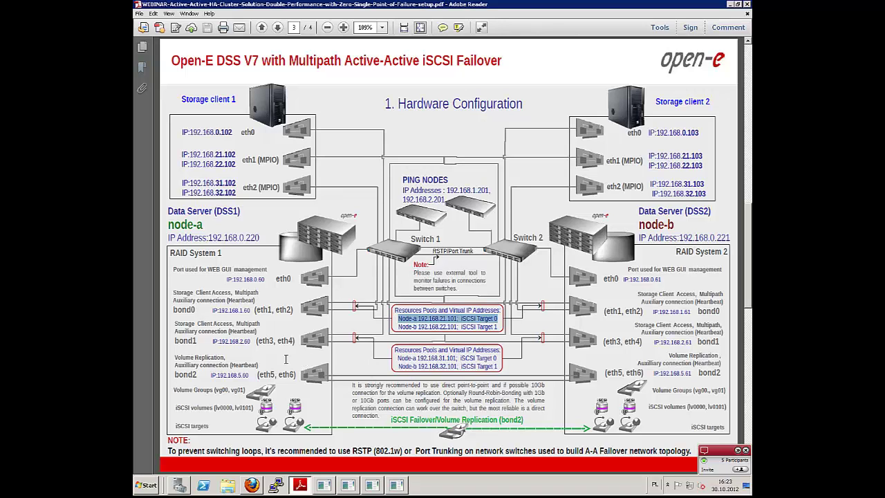
# Switch to Server Manager and open Disk Management to inspect the newly connected iSCSI disks.
pyautogui.click(180, 486)
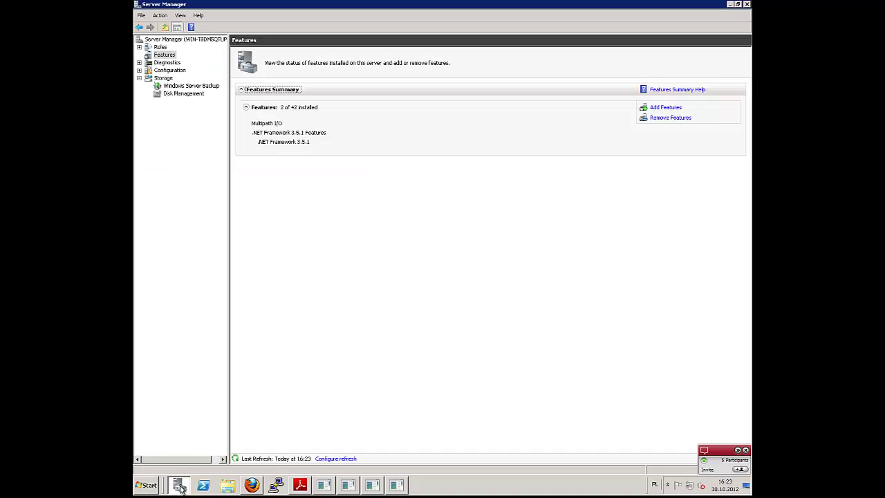
pyautogui.click(194, 94)
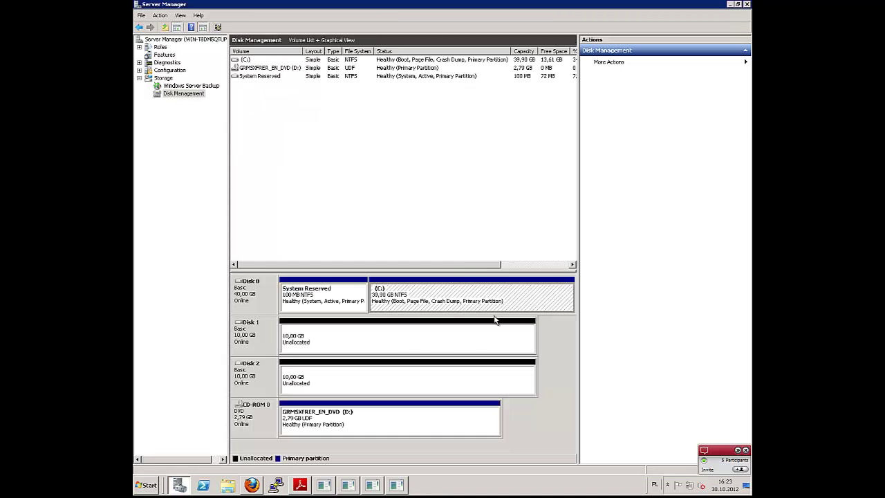
pyautogui.click(267, 343)
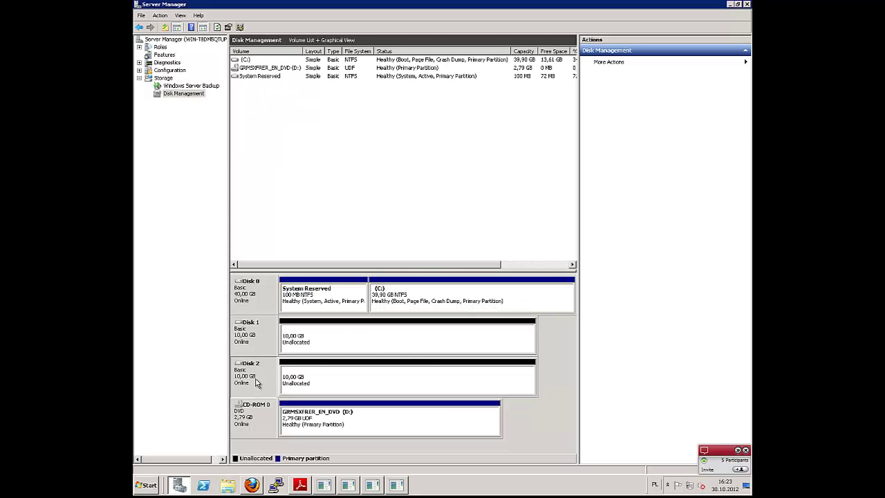
pyautogui.rightClick(258, 336)
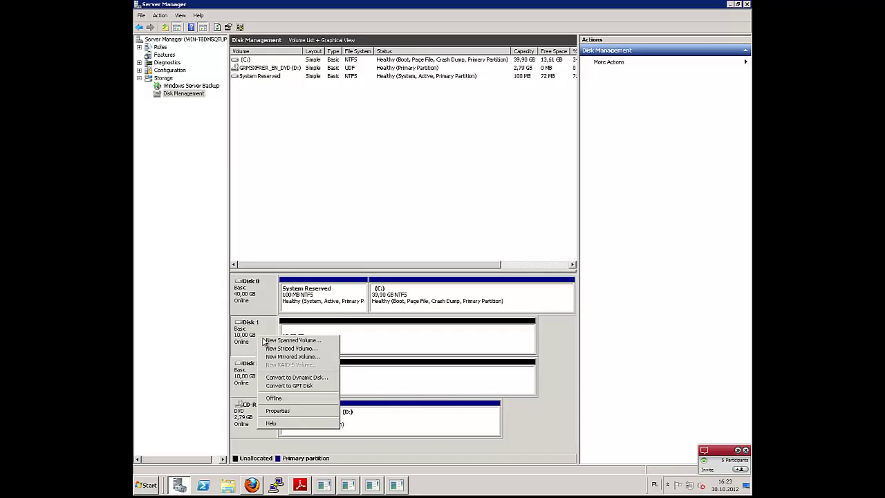
pyautogui.click(250, 343)
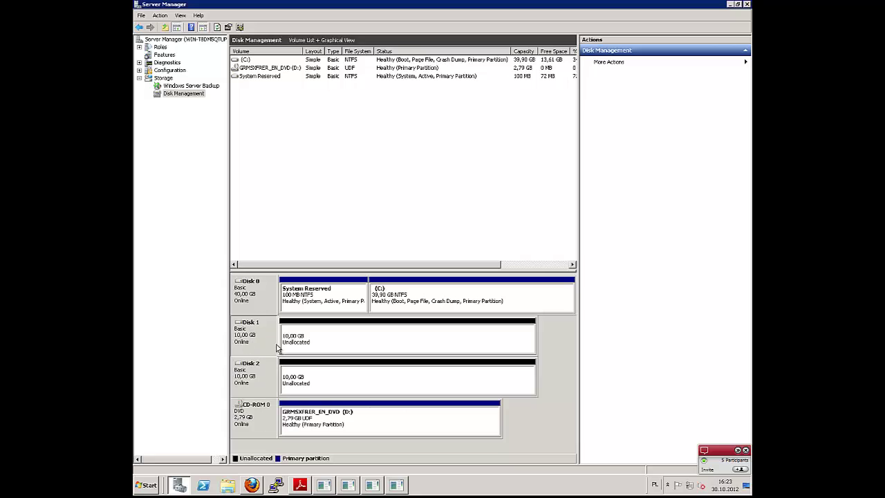
# Open the MPIO settings in the device properties of Disk 1.
pyautogui.click(299, 347)
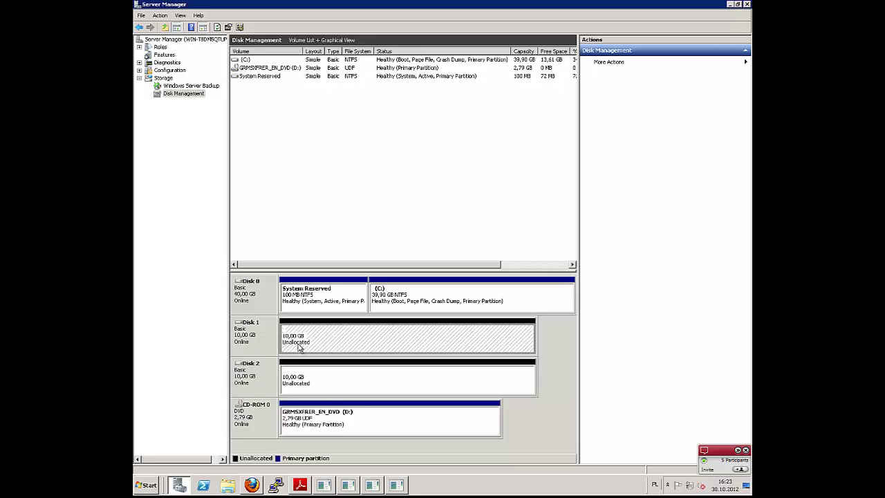
pyautogui.rightClick(336, 339)
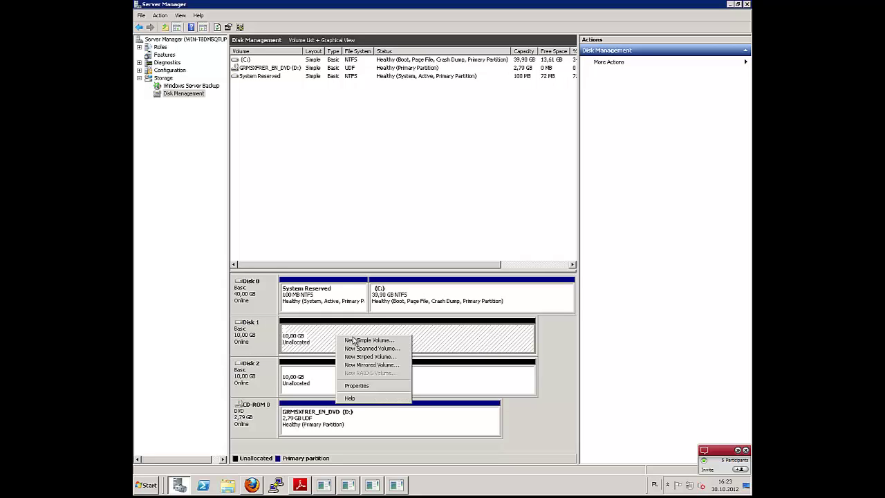
pyautogui.click(355, 386)
pyautogui.moveTo(282, 52); pyautogui.dragTo(389, 106)
pyautogui.click(369, 117)
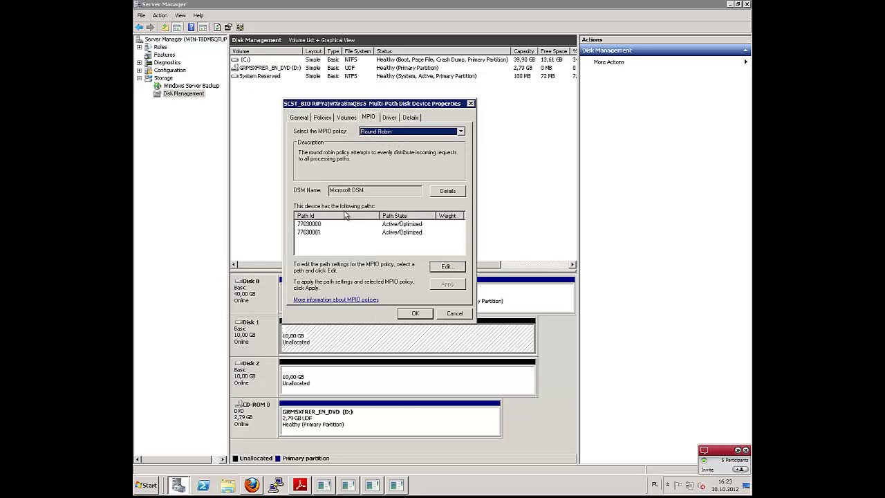
# Examine Disk 1's device paths and the available MPIO policies, and close the properties with Round Robin kept.
pyautogui.click(366, 225)
pyautogui.click(361, 233)
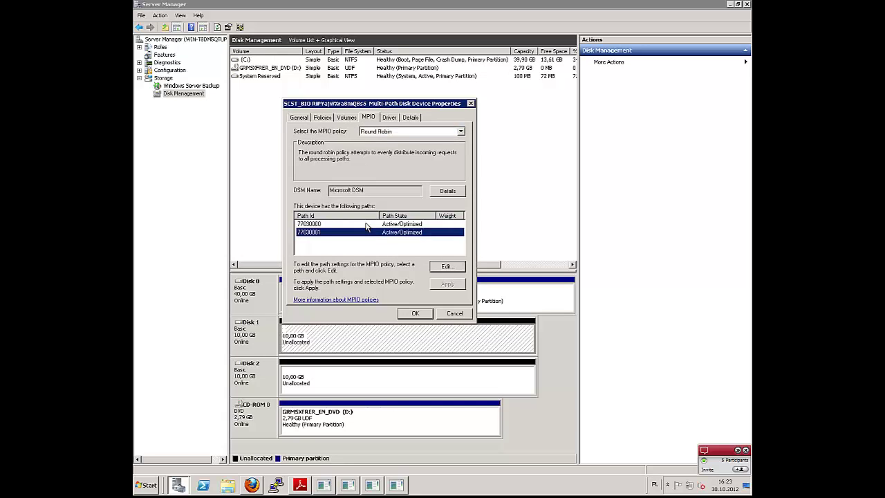
pyautogui.click(366, 223)
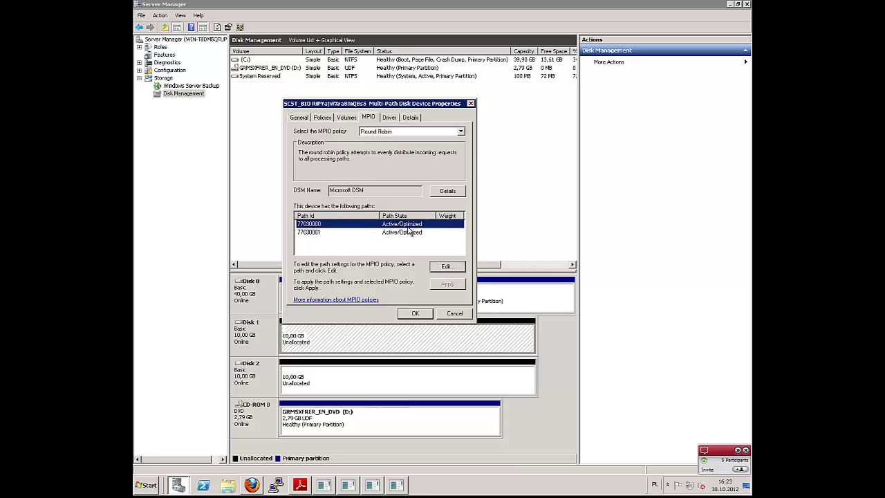
pyautogui.click(369, 233)
pyautogui.click(366, 225)
pyautogui.click(378, 134)
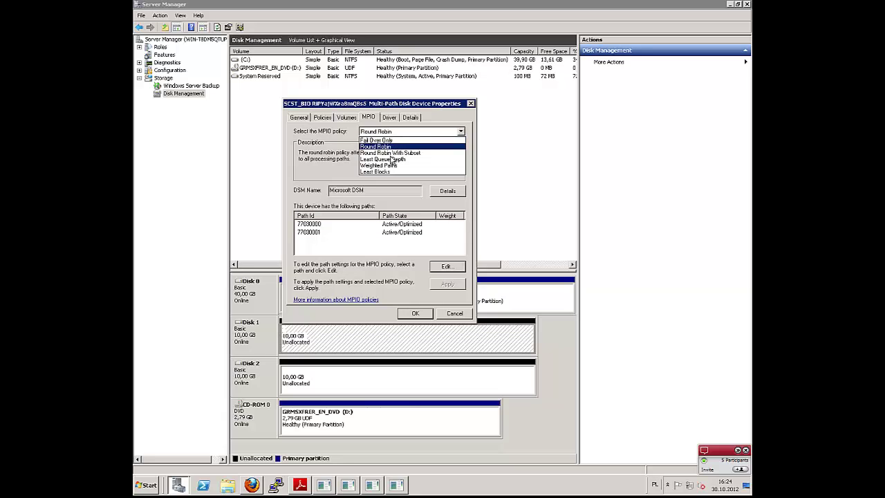
pyautogui.click(328, 172)
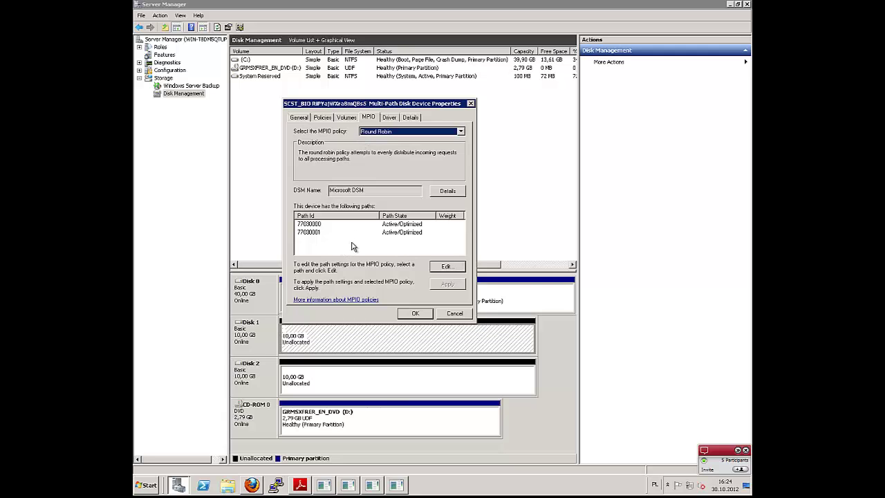
pyautogui.click(416, 315)
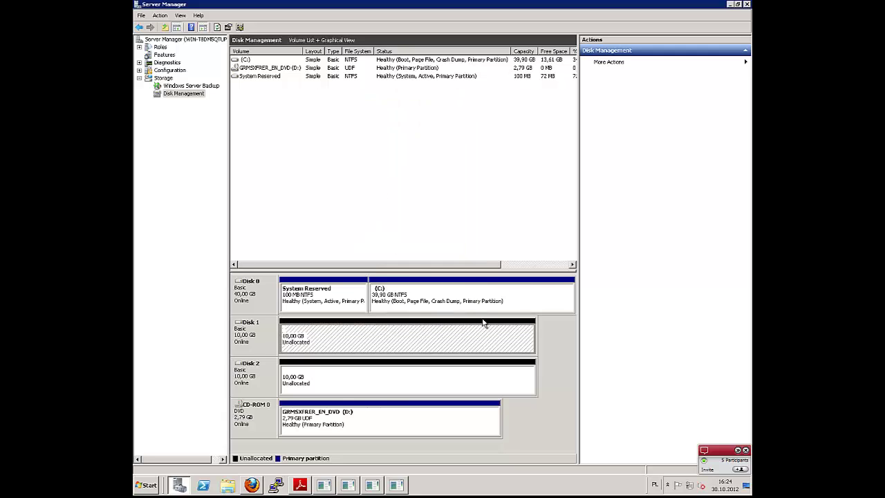
# Check the MPIO policy and paths in Disk 2's device properties, and minimize Server Manager.
pyautogui.click(332, 385)
pyautogui.rightClick(332, 371)
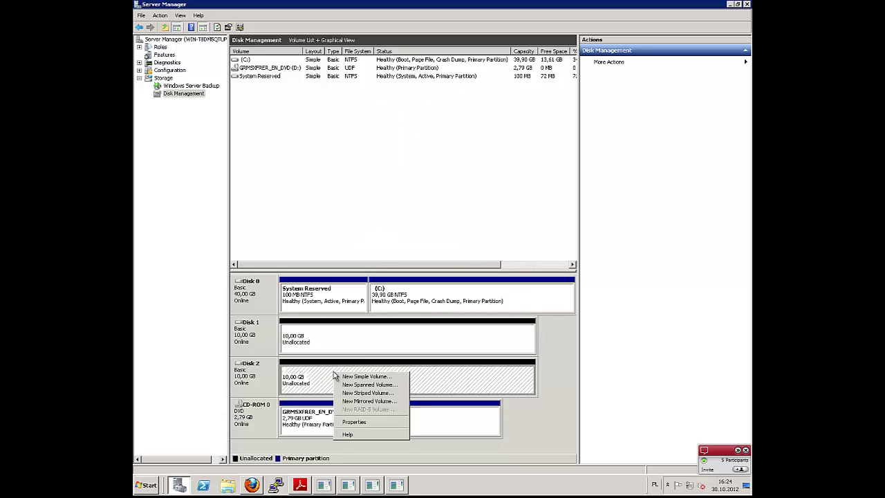
pyautogui.click(364, 421)
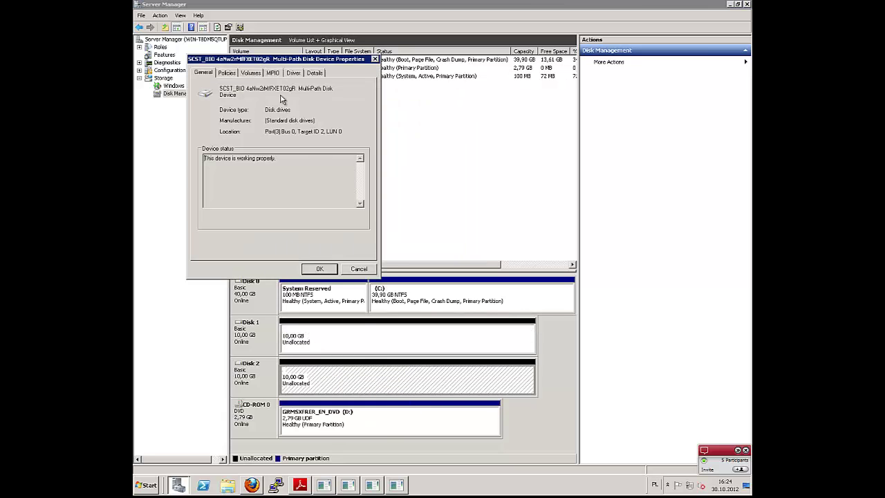
pyautogui.click(277, 75)
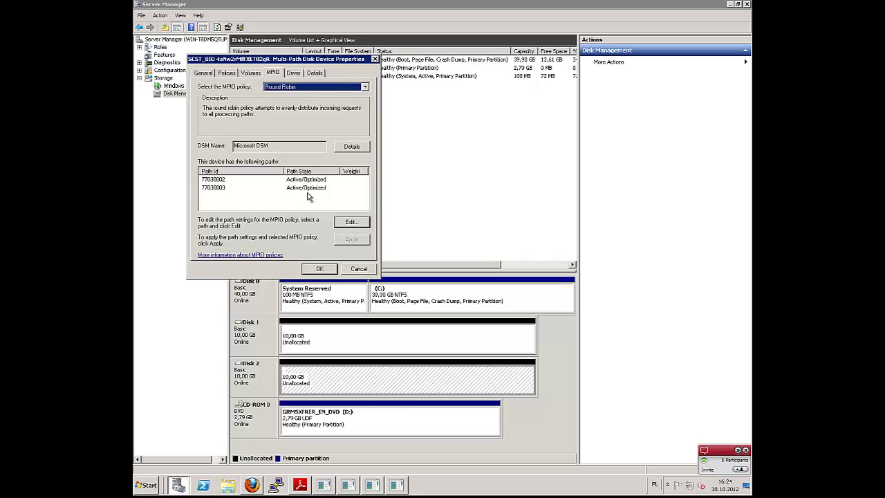
pyautogui.click(318, 269)
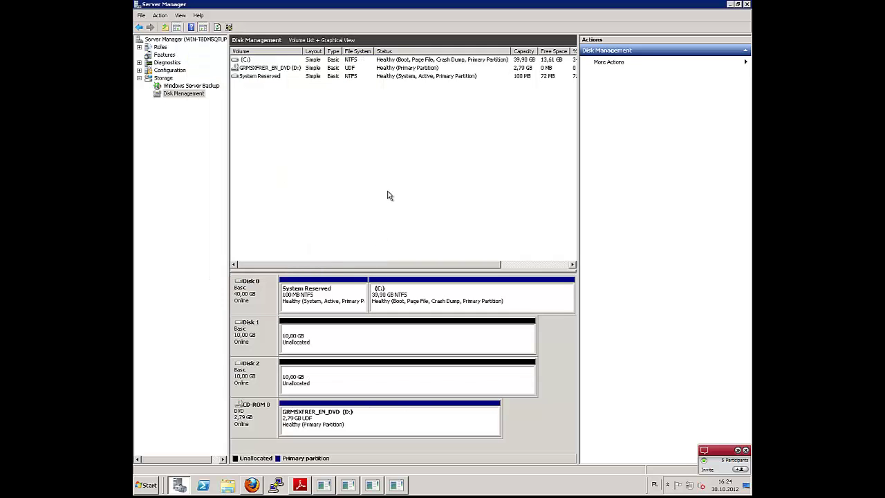
pyautogui.click(730, 5)
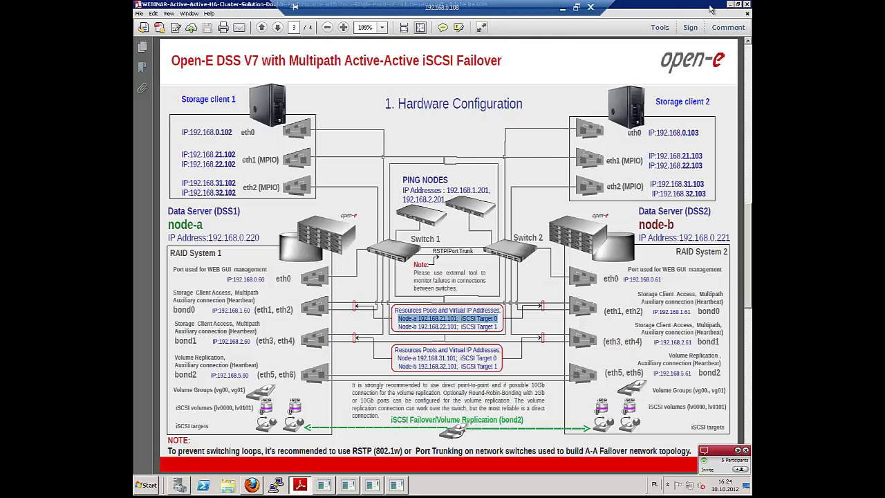
# Minimize the PDF reader and the browser, and check the four running ping windows for the virtual IP addresses.
pyautogui.click(730, 6)
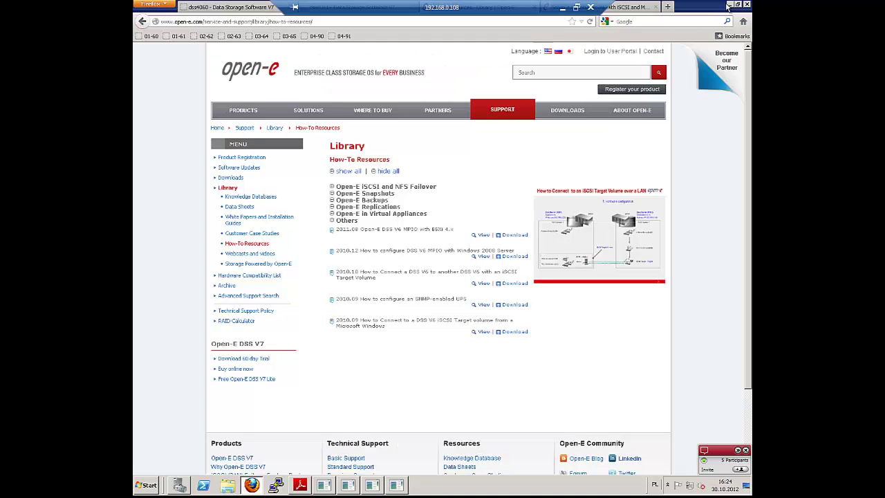
pyautogui.click(730, 5)
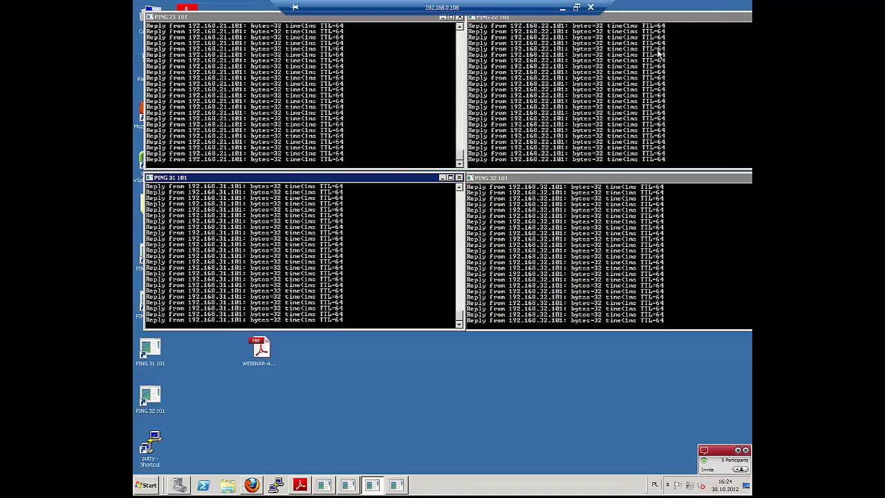
pyautogui.click(358, 148)
pyautogui.click(362, 214)
pyautogui.click(518, 152)
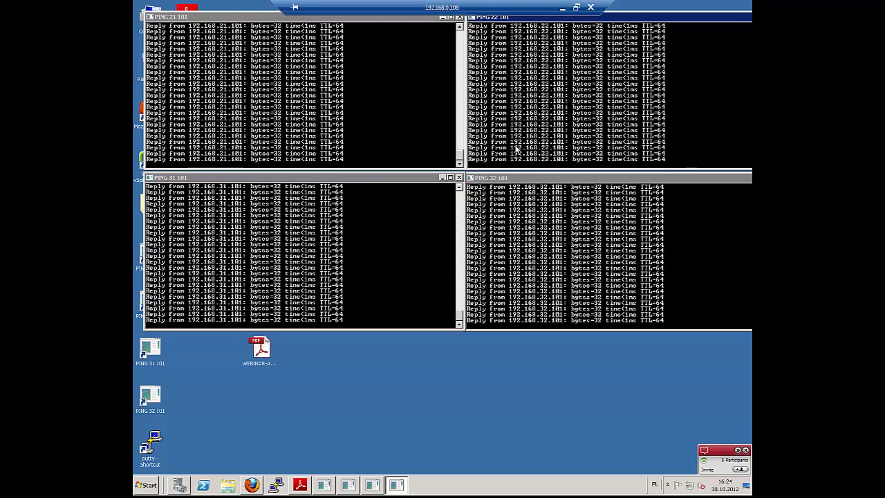
pyautogui.click(519, 222)
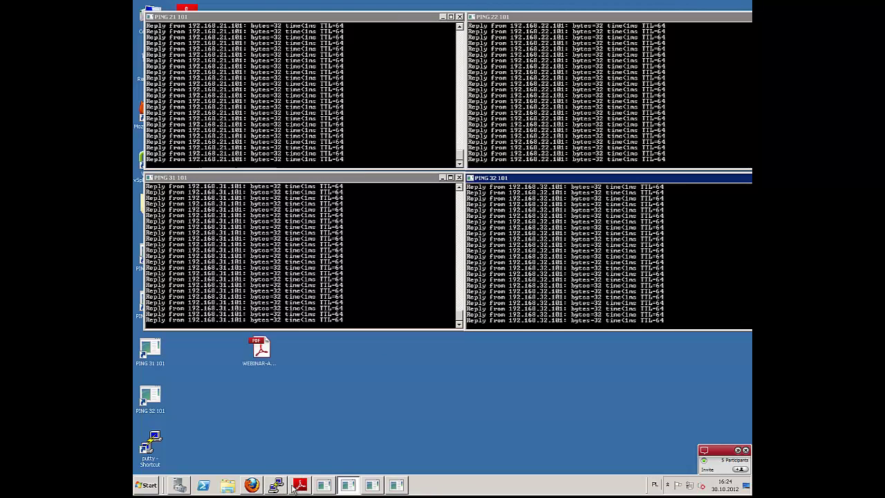
# Switch to Firefox and move the node-a resources to the remote node in dss4060's Resources pool manager.
pyautogui.click(251, 486)
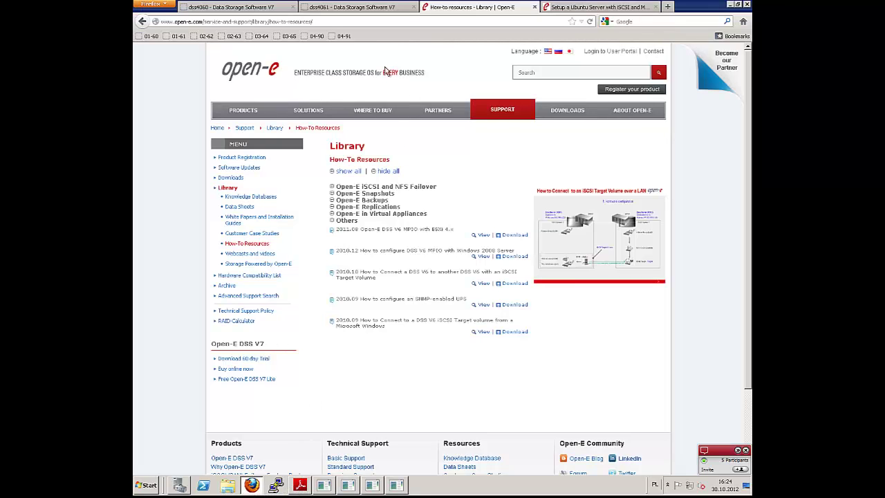
pyautogui.click(273, 7)
pyautogui.scroll(-3, 649, 164)
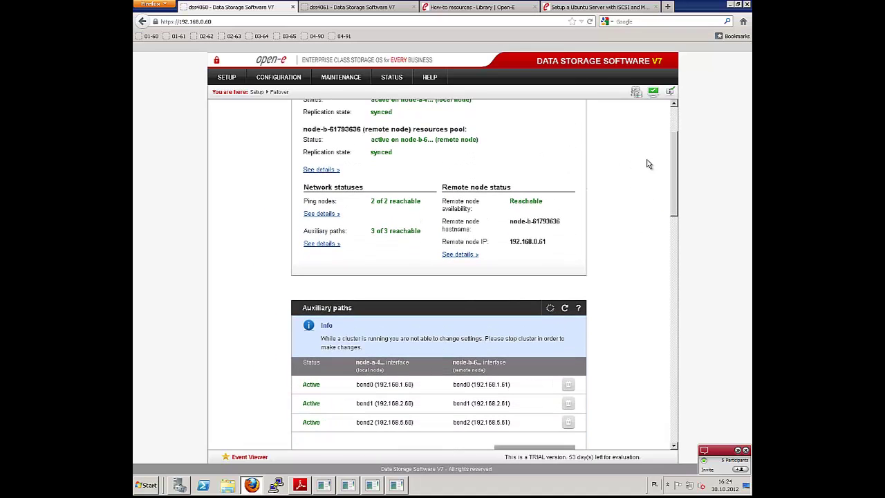
pyautogui.moveTo(674, 187); pyautogui.dragTo(676, 379)
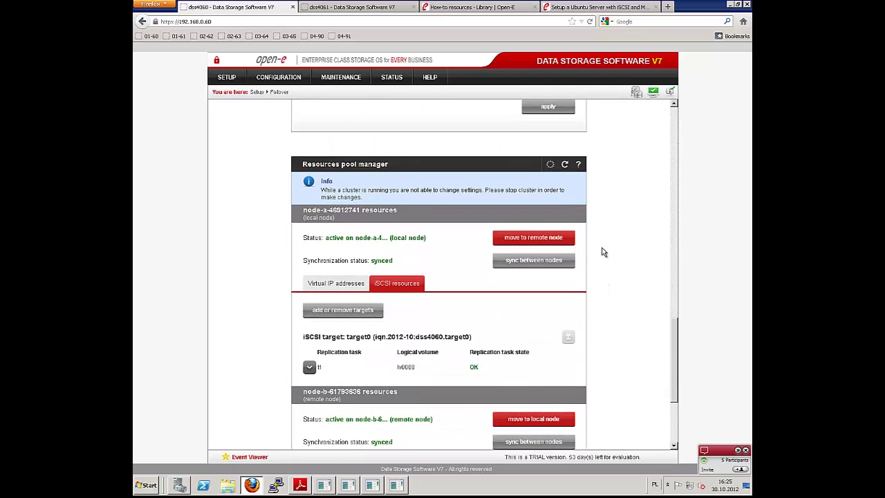
pyautogui.scroll(-2, 603, 259)
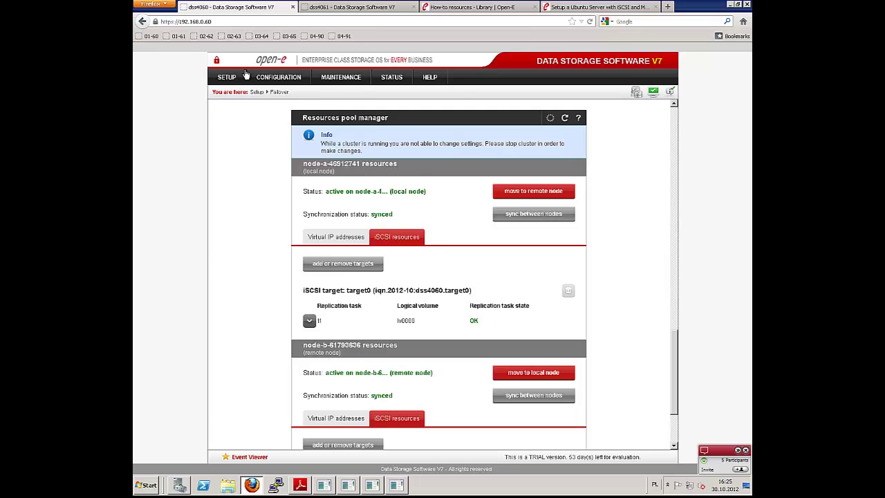
pyautogui.click(508, 192)
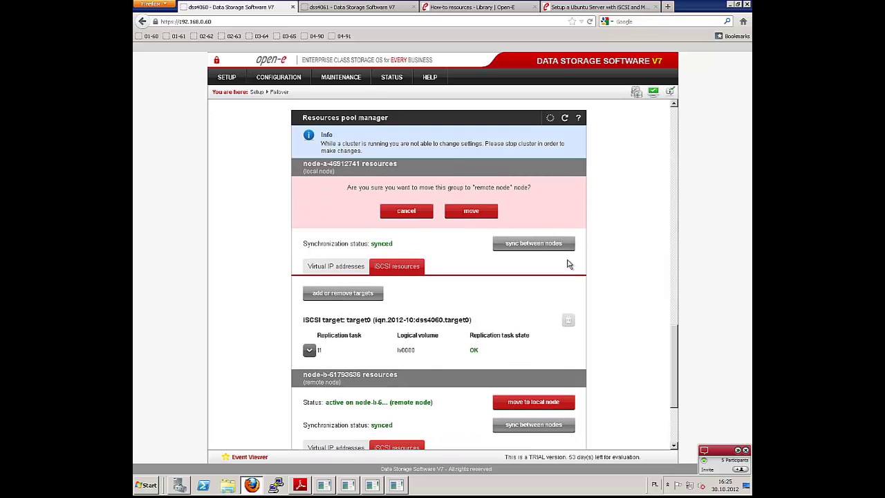
pyautogui.click(473, 211)
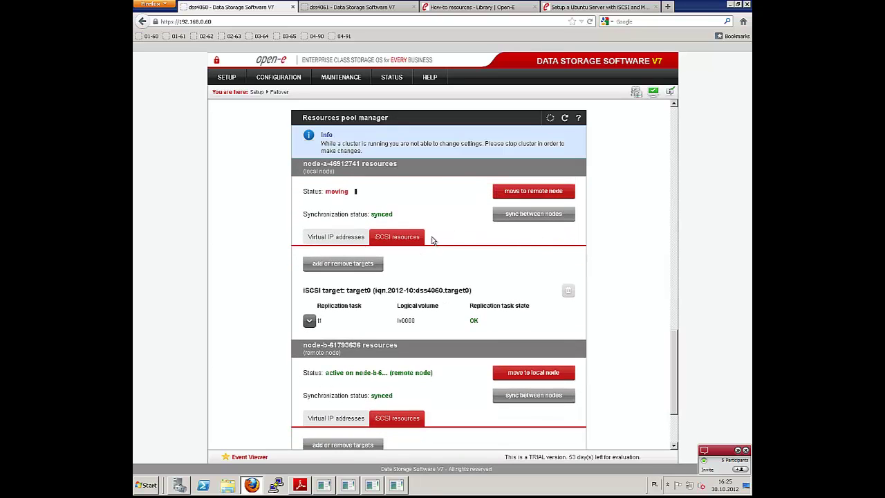
# Bring the four ping windows in front of the browser to monitor the virtual IPs while the resources move.
pyautogui.click(347, 486)
pyautogui.click(368, 489)
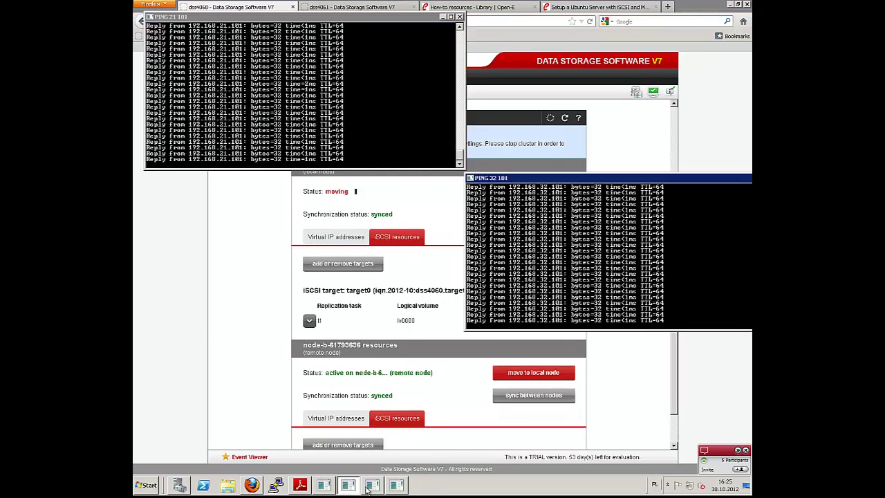
pyautogui.click(323, 486)
pyautogui.click(396, 486)
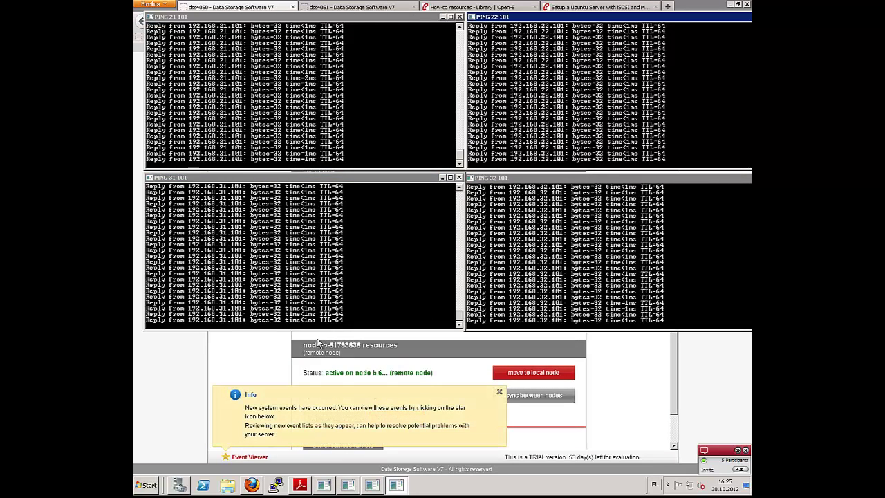
# Dismiss the new system events notice and show all four ping windows over the browser again.
pyautogui.click(500, 394)
pyautogui.click(500, 394)
pyautogui.click(324, 486)
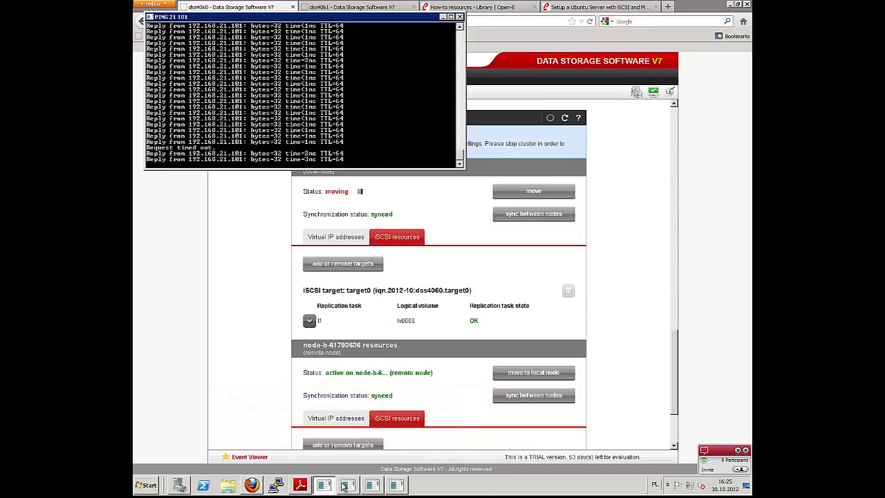
pyautogui.click(374, 486)
pyautogui.click(382, 487)
pyautogui.click(398, 486)
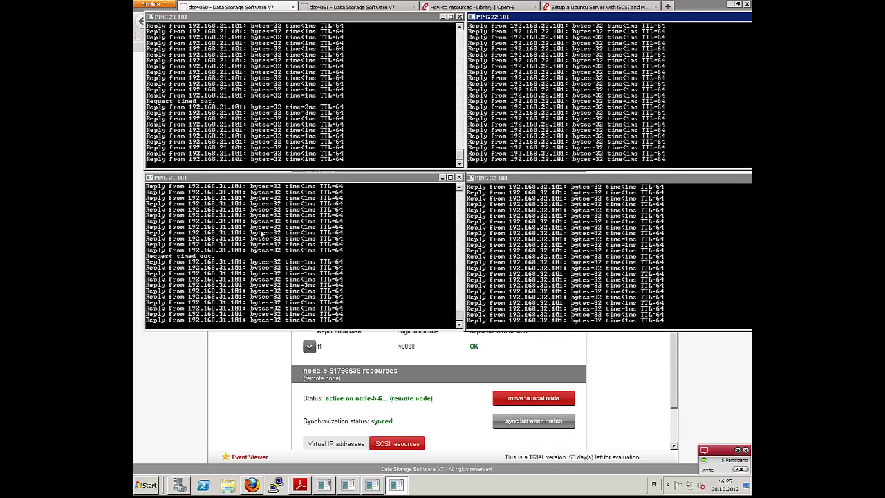
# Show the virtual IP addresses of the node-a resources and recheck the replies in all four ping windows.
pyautogui.click(267, 363)
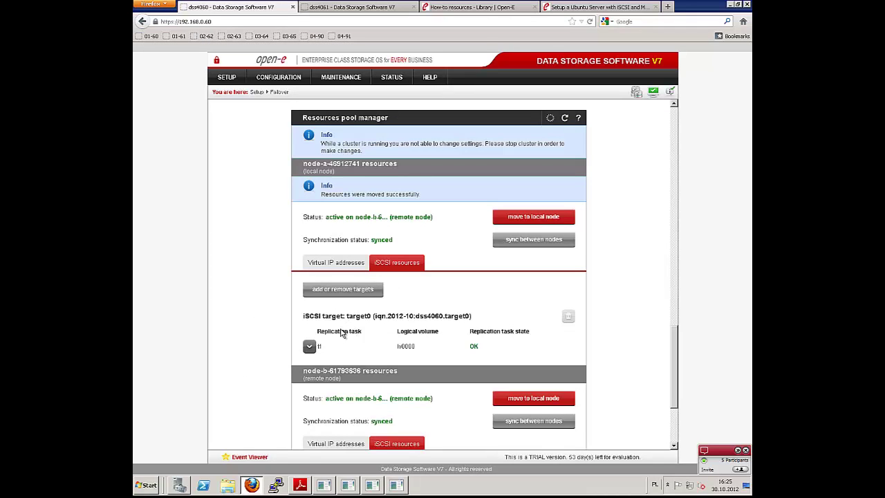
pyautogui.click(333, 268)
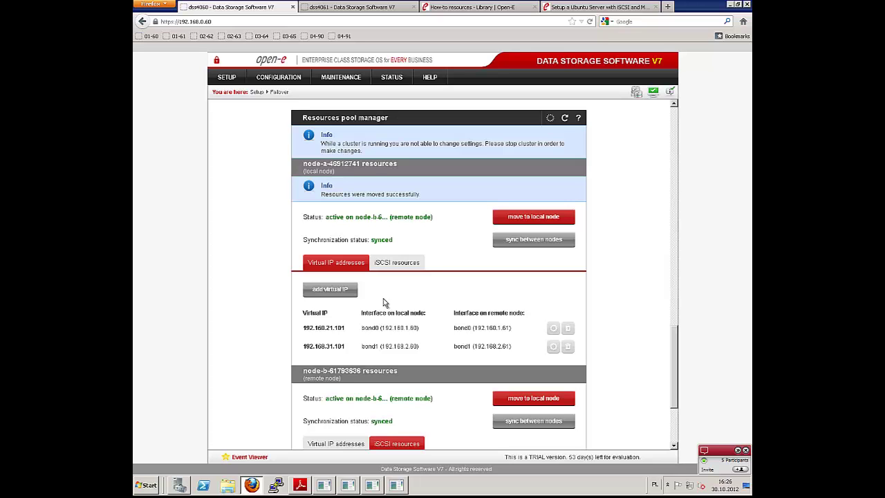
pyautogui.click(326, 486)
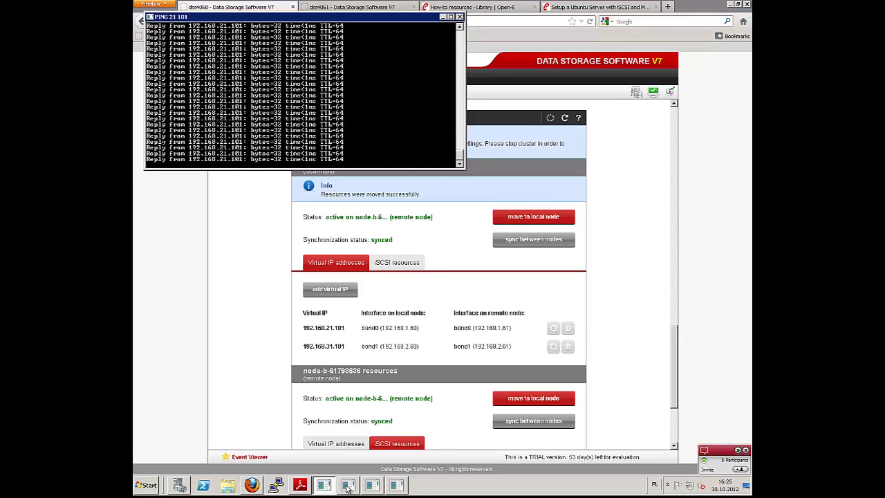
pyautogui.click(348, 487)
pyautogui.click(373, 487)
pyautogui.click(398, 486)
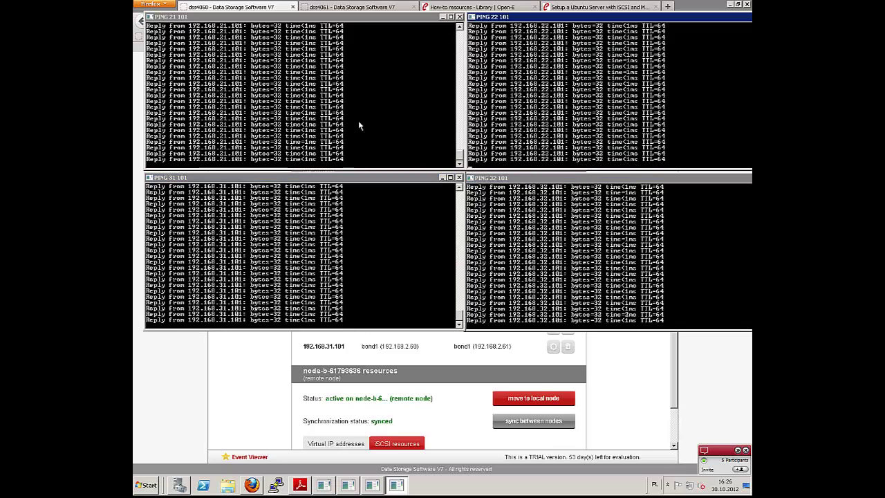
# Switch to Server Manager, rescan the disks in Disk Management, and check Disk 1 and Disk 2.
pyautogui.click(181, 484)
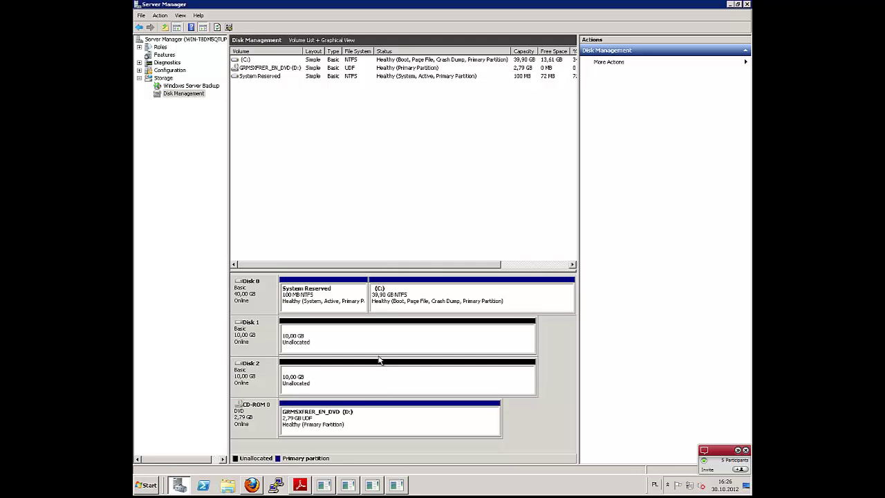
pyautogui.click(354, 349)
pyautogui.click(357, 375)
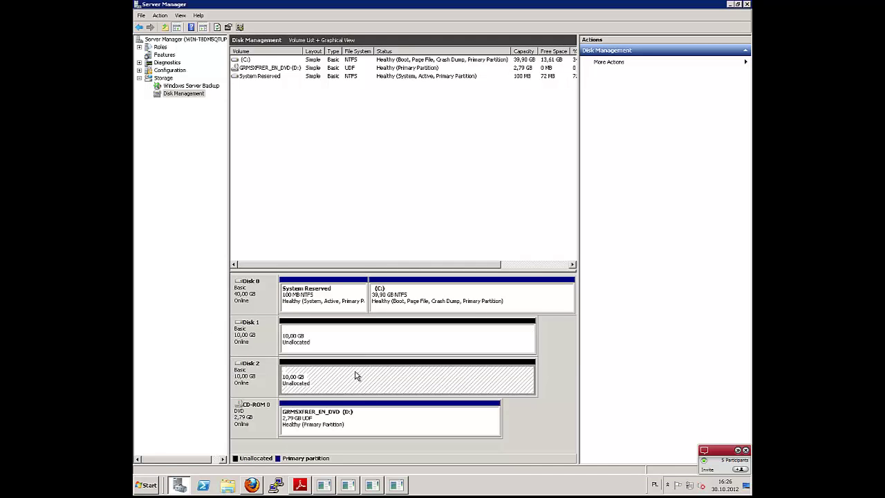
pyautogui.rightClick(195, 97)
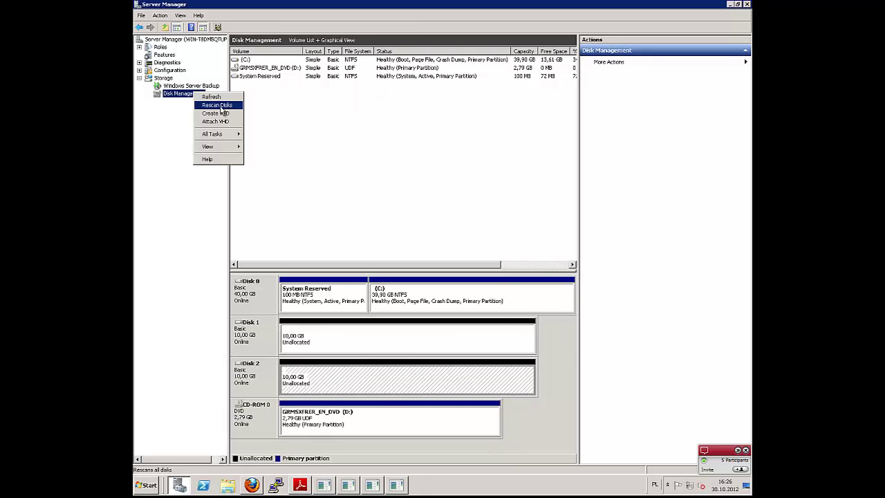
pyautogui.click(221, 105)
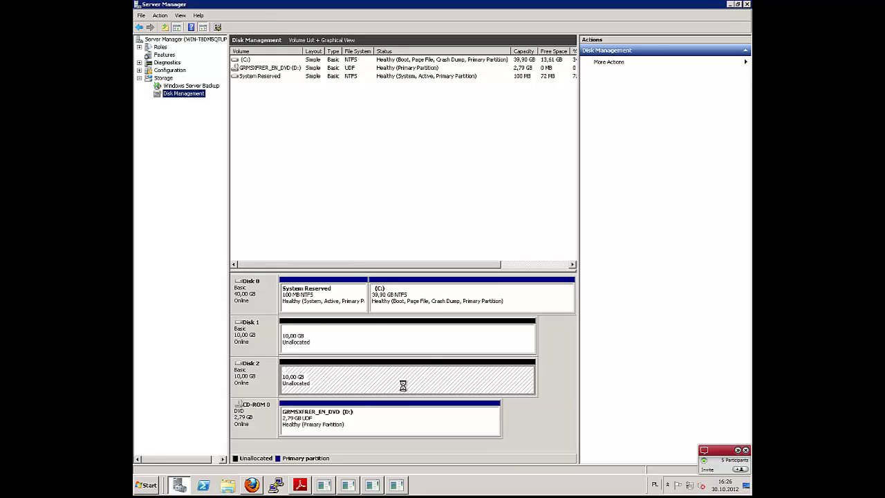
pyautogui.click(324, 348)
pyautogui.click(314, 376)
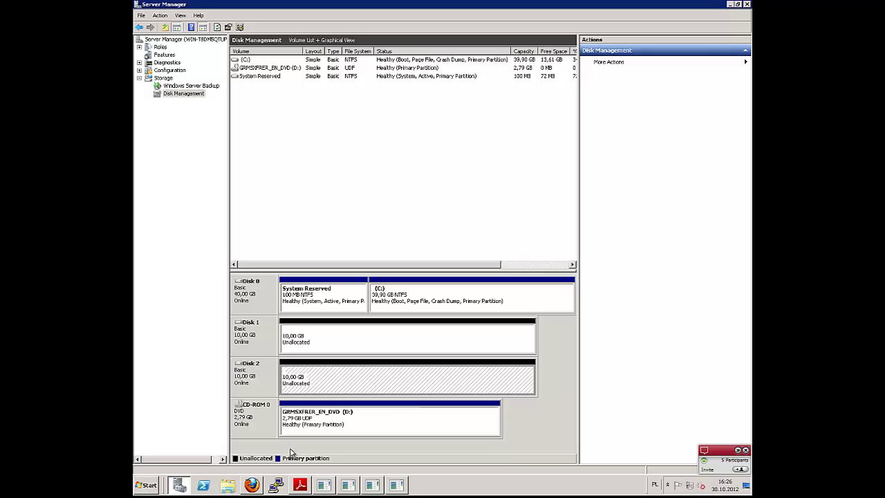
# Return to Firefox and review the status of both nodes' resources in dss4060's Resources pool manager.
pyautogui.click(254, 486)
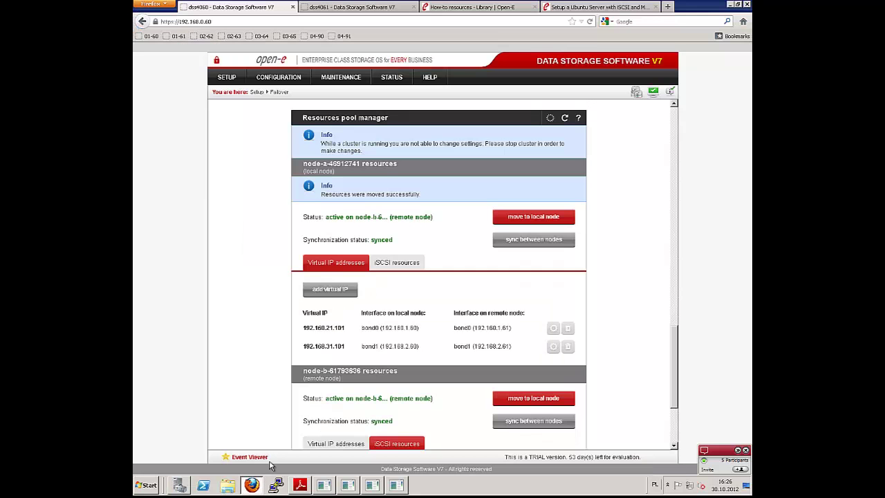
pyautogui.click(316, 8)
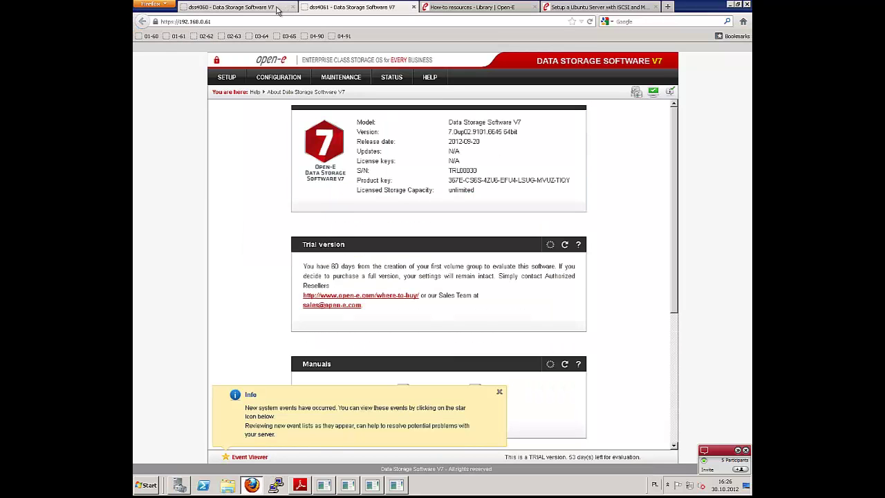
pyautogui.click(277, 7)
pyautogui.scroll(-1, 477, 296)
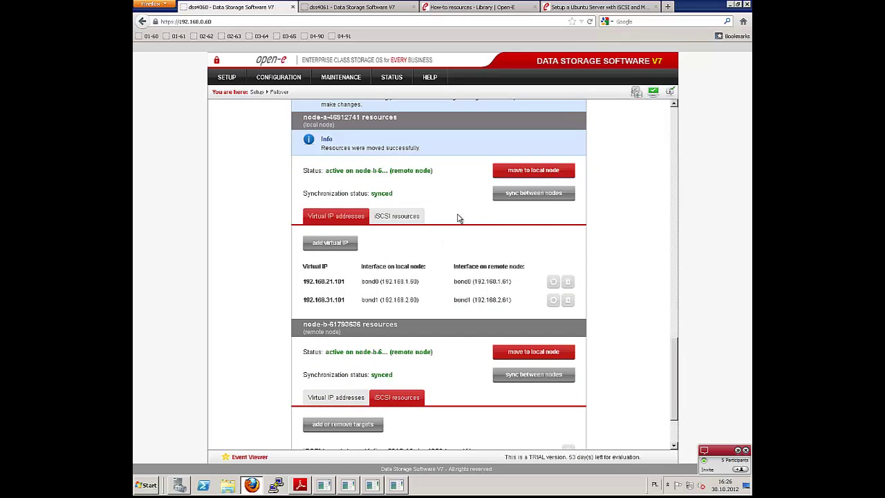
# Open the Failover settings on dss4061 and review the cluster status and resources pools in the Failover manager.
pyautogui.click(318, 10)
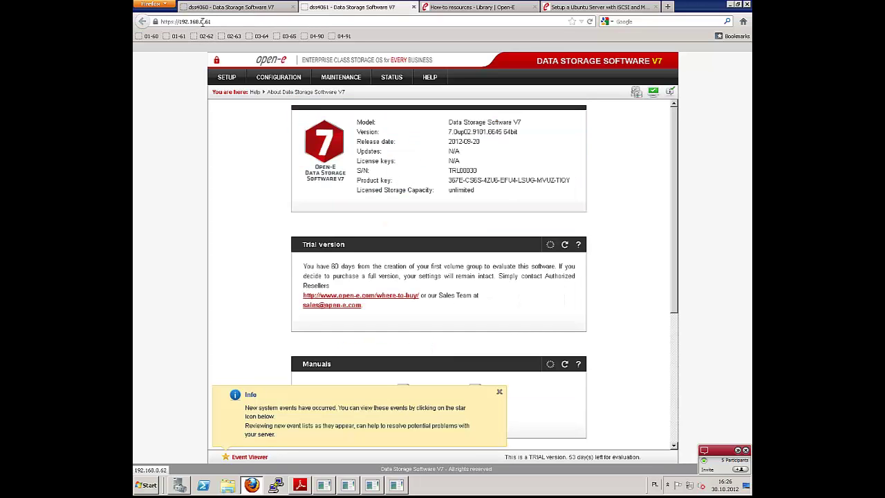
pyautogui.click(226, 83)
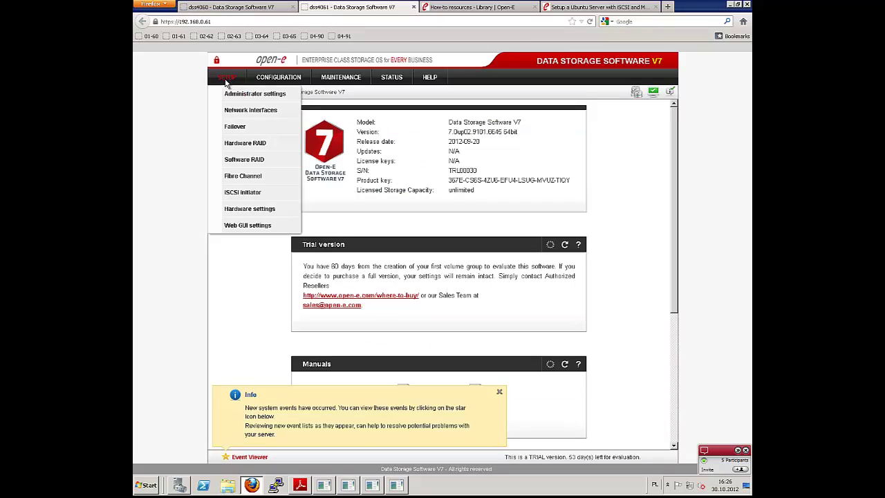
pyautogui.click(244, 128)
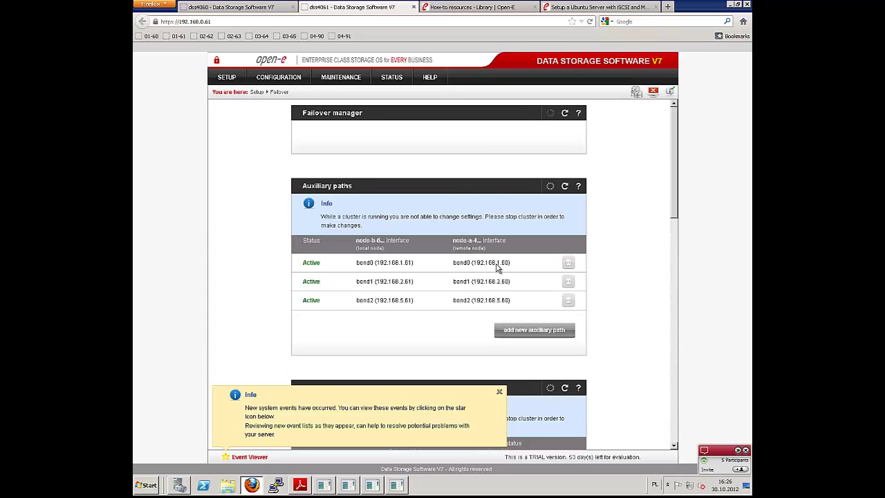
pyautogui.scroll(-1, 350, 151)
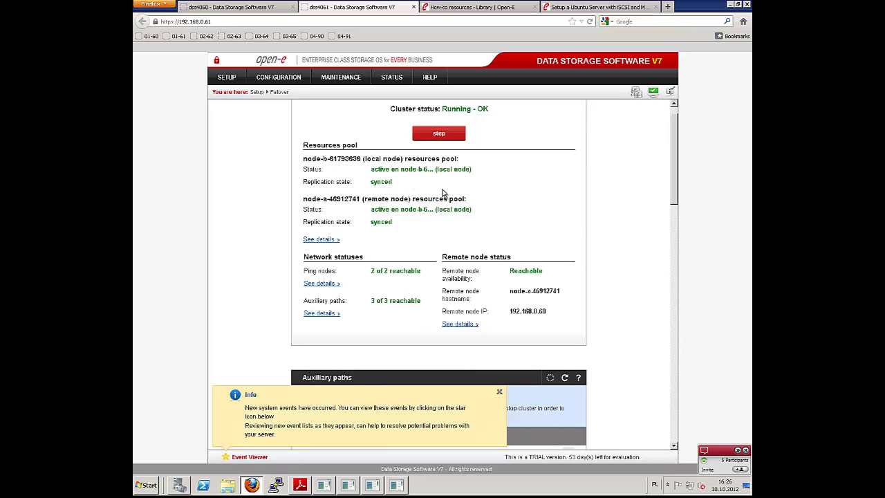
# Move the node-a resources back to the local node in dss4060's Resources pool manager.
pyautogui.click(235, 7)
pyautogui.scroll(-1, 508, 239)
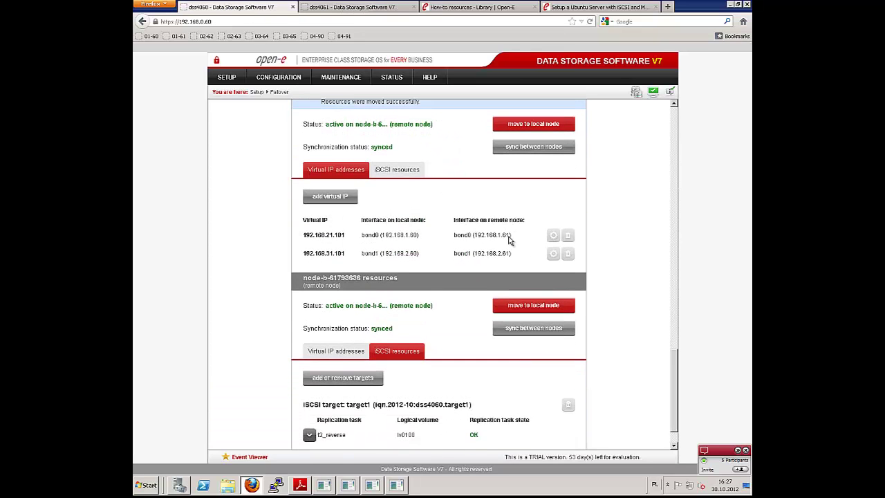
pyautogui.scroll(1, 527, 218)
pyautogui.click(517, 148)
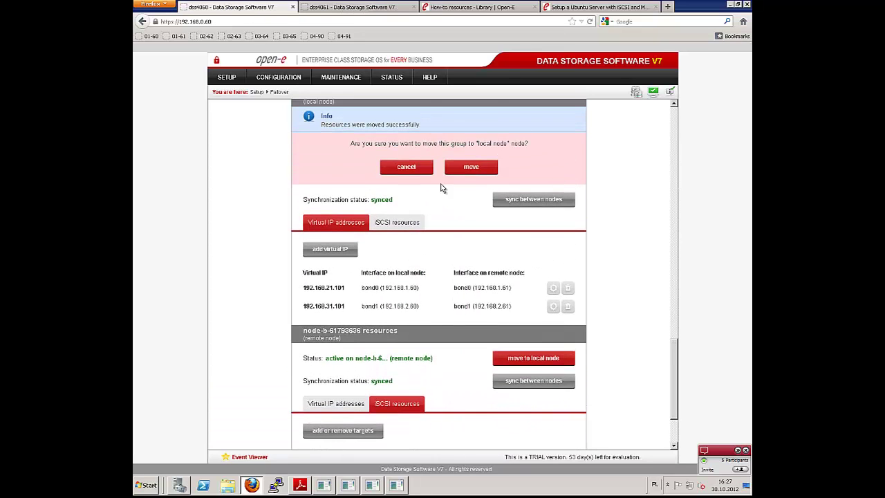
pyautogui.click(484, 168)
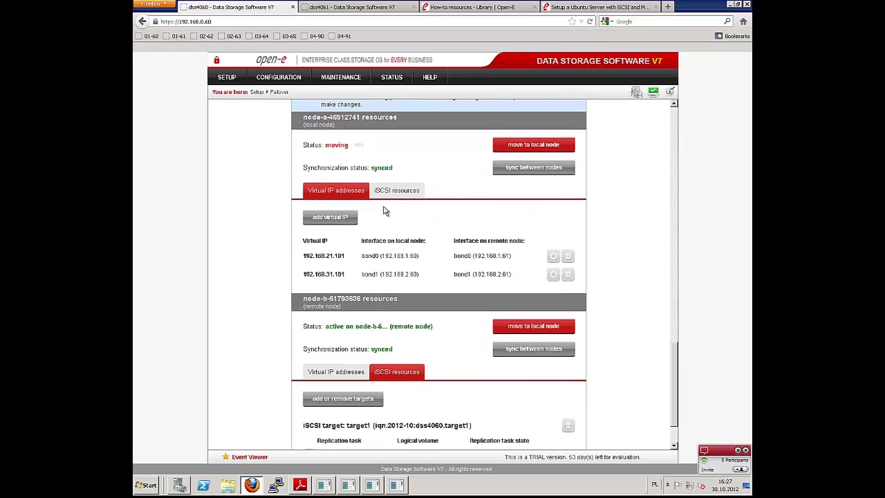
pyautogui.scroll(1, 424, 224)
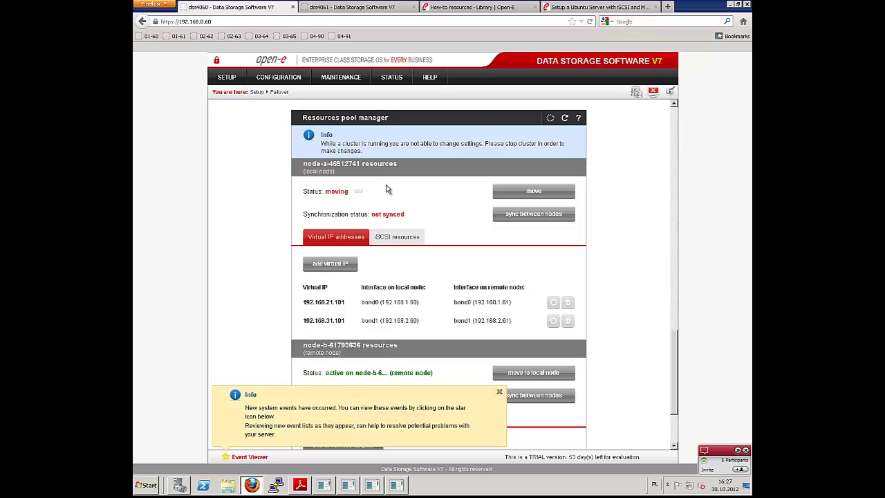
# Bring up the four ping windows and check the replies from 192.168.21.101, 31.101, 22.101 and 32.101 during the move.
pyautogui.click(325, 487)
pyautogui.click(352, 488)
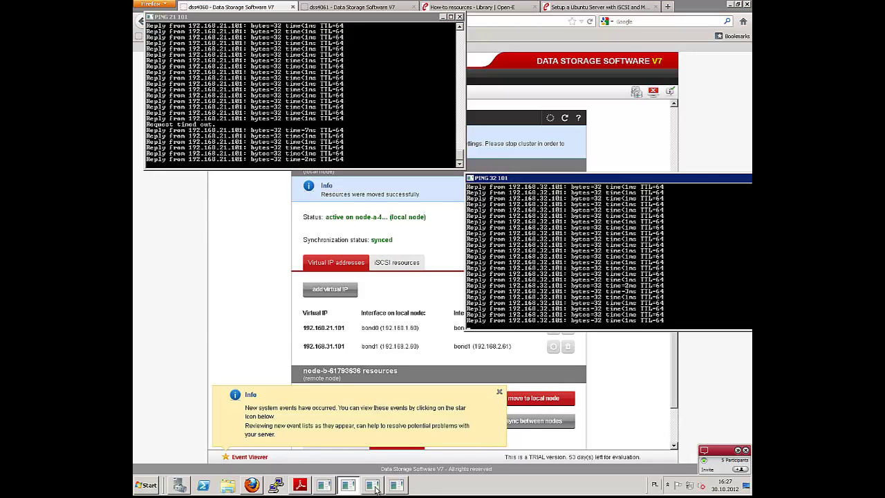
pyautogui.click(374, 489)
pyautogui.click(397, 487)
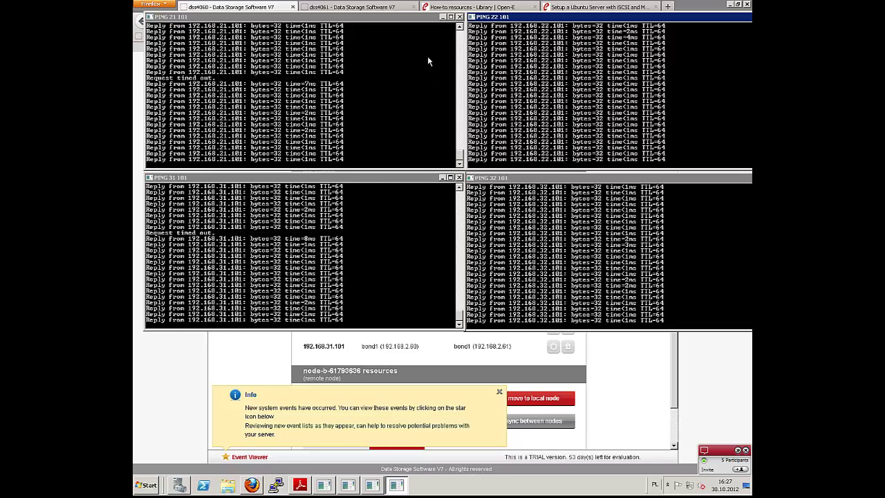
# Minimize all four ping windows to uncover the Resources pool manager, repositioning the 22.101 and 32.101 windows as needed.
pyautogui.click(441, 17)
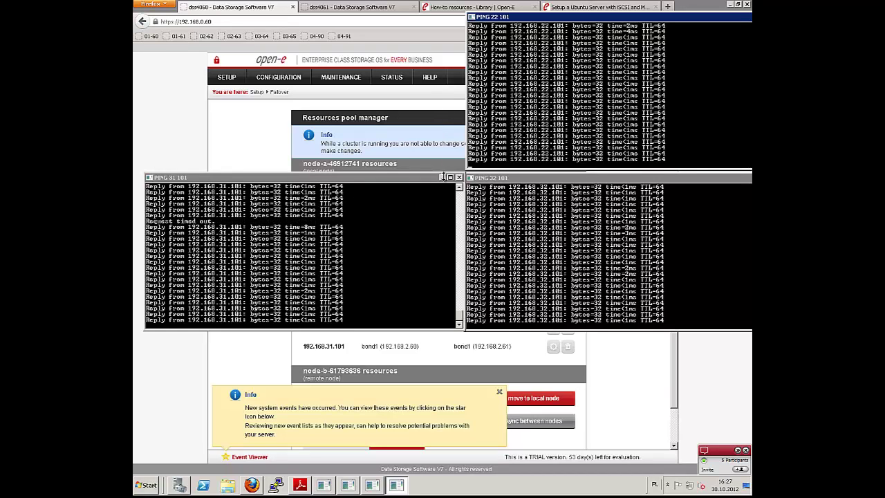
pyautogui.click(442, 178)
pyautogui.moveTo(739, 17); pyautogui.dragTo(683, 27)
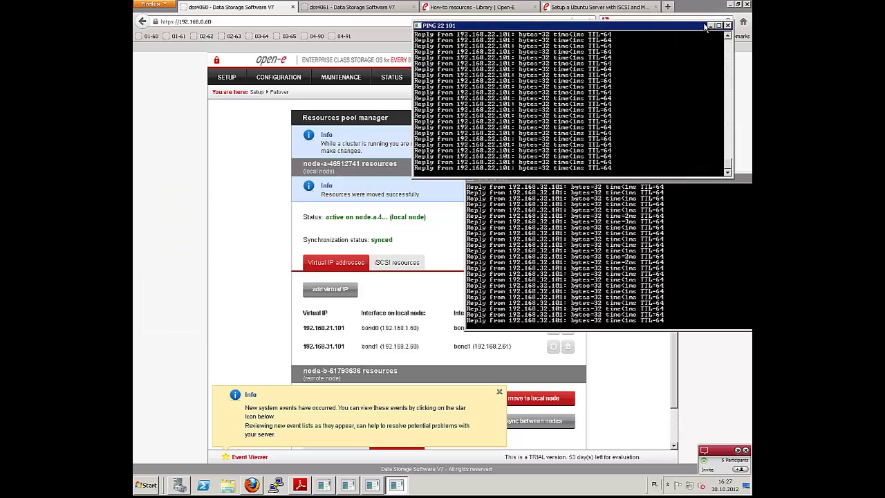
pyautogui.click(708, 26)
pyautogui.moveTo(714, 177); pyautogui.dragTo(647, 177)
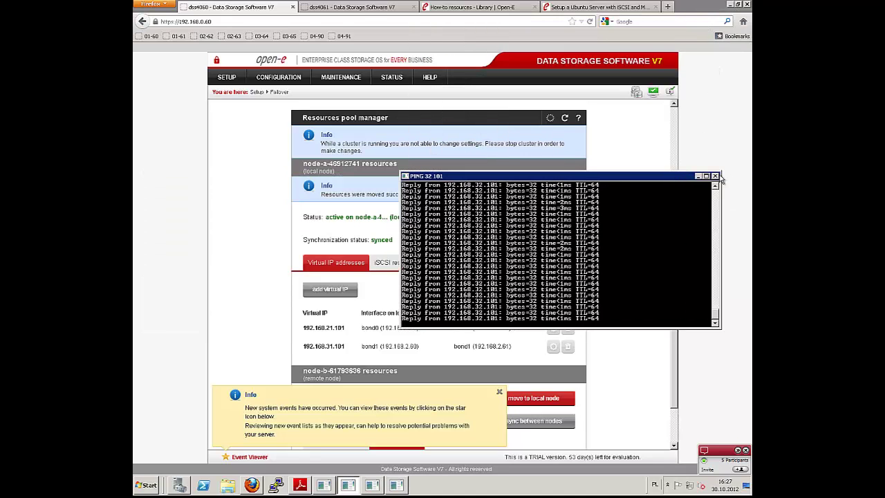
pyautogui.click(698, 177)
# Review the resources pool status of both nodes on dss4060 and compare it with the Failover page on dss4061.
pyautogui.scroll(-3, 620, 263)
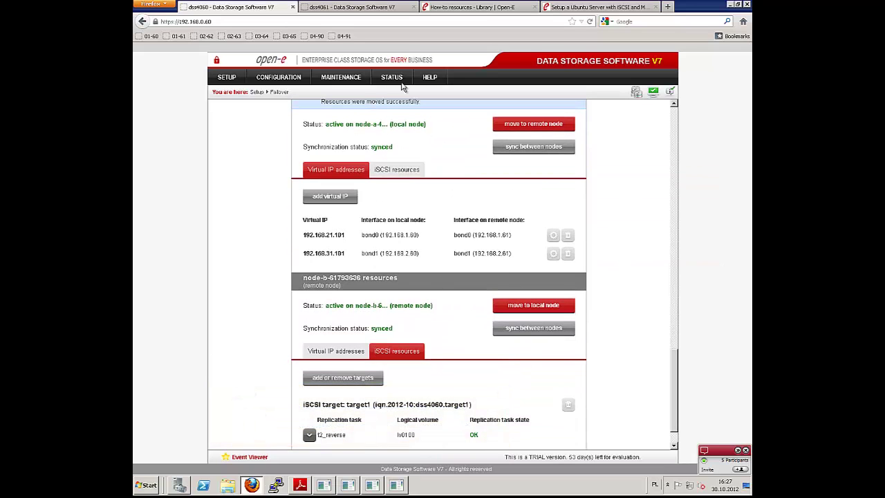
pyautogui.scroll(7, 579, 302)
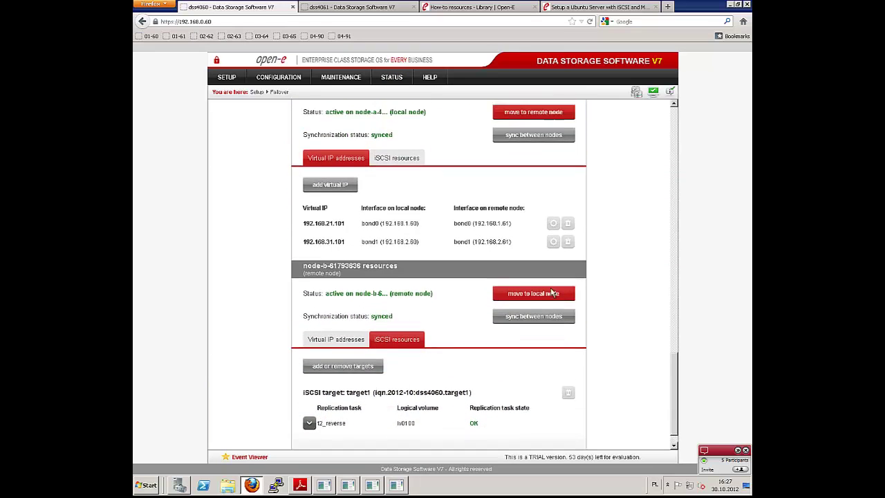
pyautogui.click(411, 6)
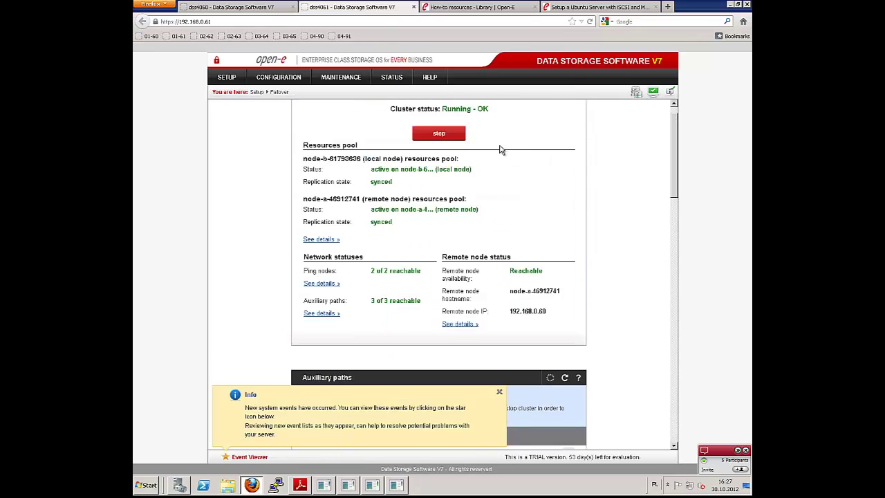
pyautogui.click(249, 8)
pyautogui.click(313, 10)
pyautogui.scroll(-3, 566, 228)
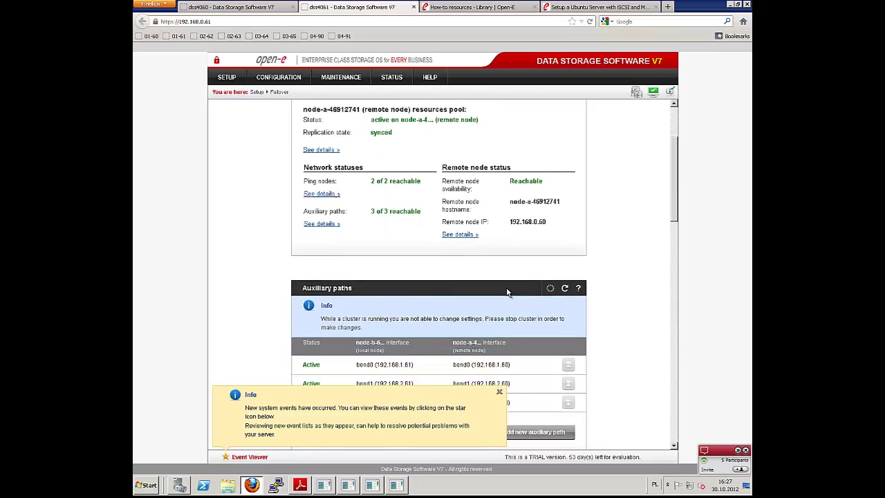
# Dismiss the system events notice on dss4061, open the Shutdown settings and restart the system, confirming the reboot.
pyautogui.click(500, 394)
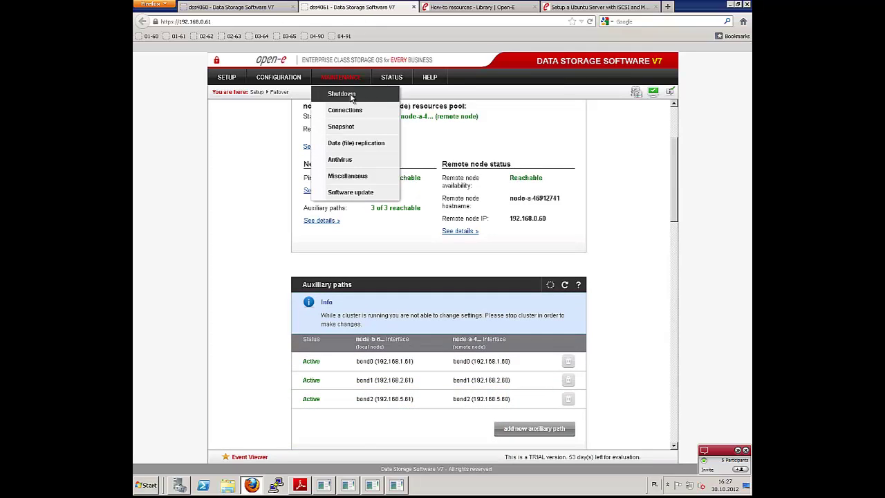
pyautogui.click(341, 91)
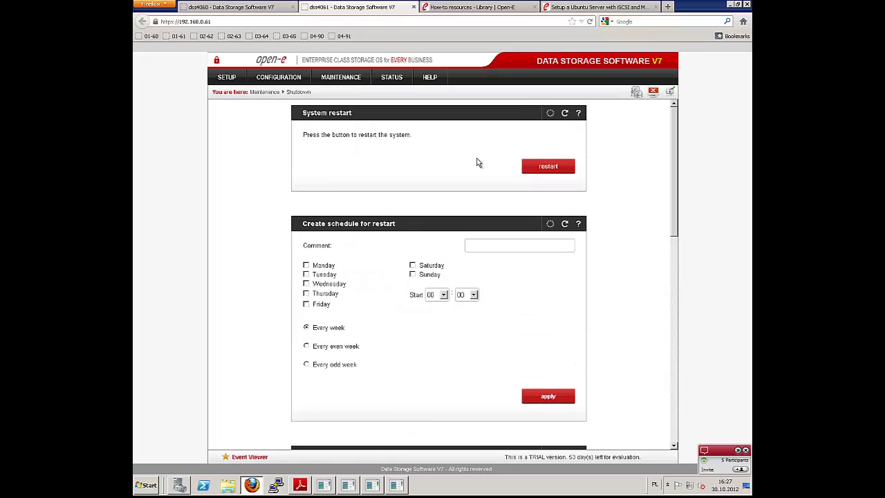
pyautogui.scroll(-2, 556, 247)
pyautogui.scroll(2, 560, 242)
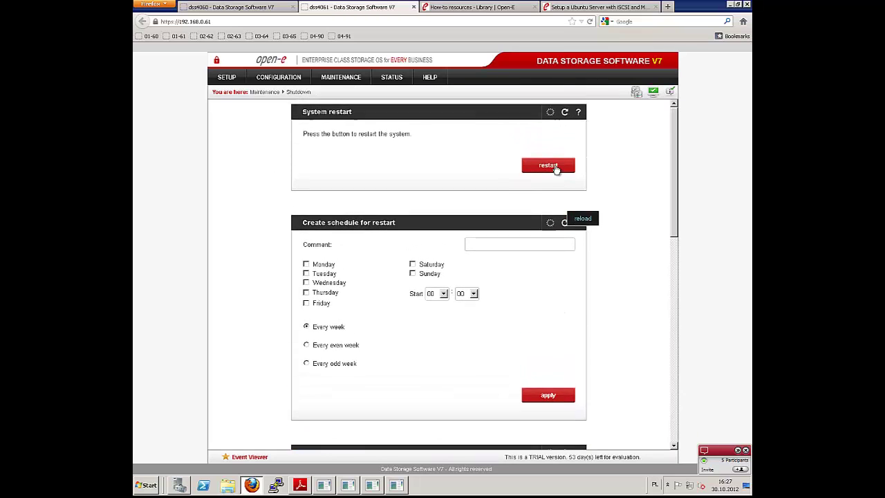
pyautogui.click(557, 168)
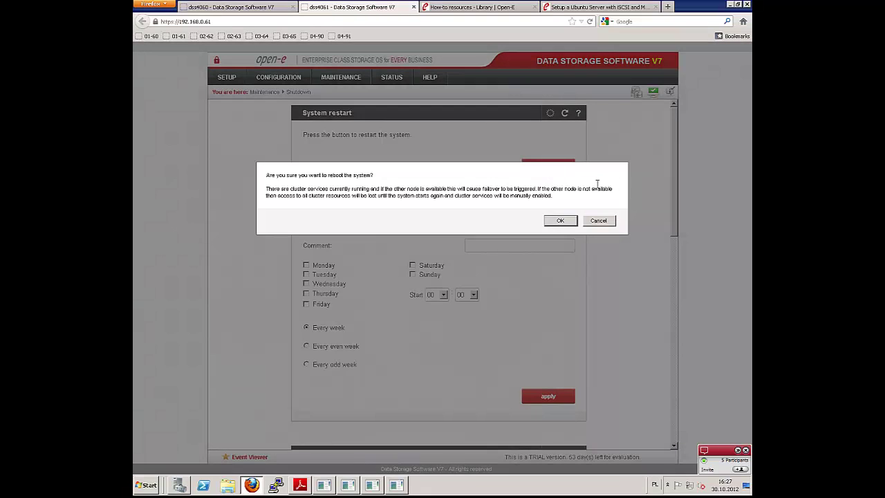
pyautogui.click(554, 222)
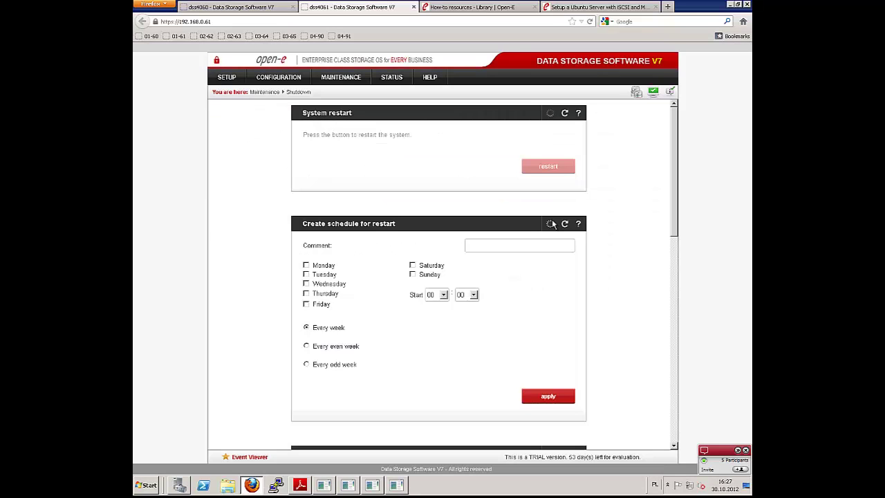
# Restore the four ping windows and arrange them side by side to monitor replies from all virtual IPs during the reboot.
pyautogui.click(324, 485)
pyautogui.click(348, 484)
pyautogui.click(372, 484)
pyautogui.click(396, 484)
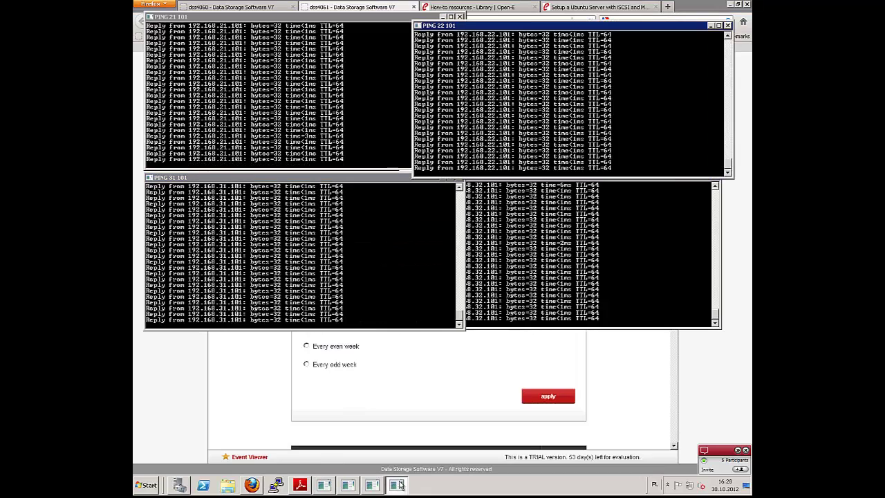
pyautogui.moveTo(512, 26); pyautogui.dragTo(534, 20)
pyautogui.moveTo(490, 181); pyautogui.dragTo(547, 182)
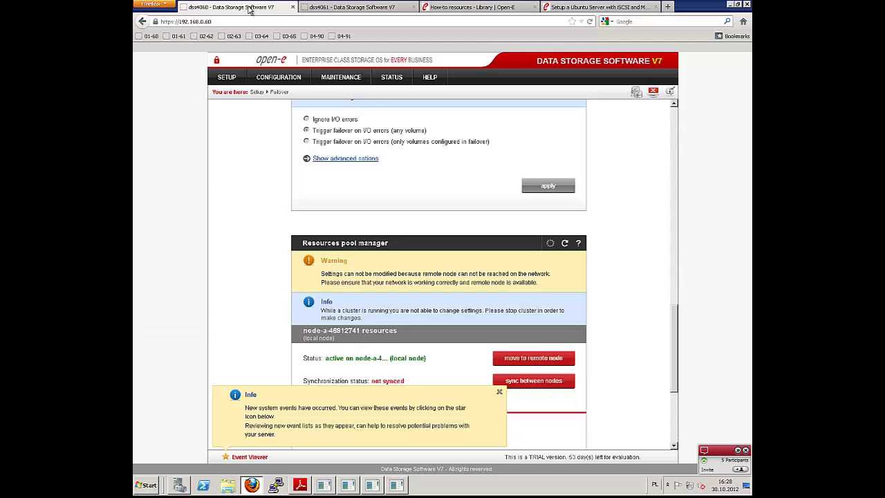
# Examine both nodes' resources status in dss4060's Resources pool manager, dismissing the events notice, and check whether dss4061 responds.
pyautogui.click(253, 11)
pyautogui.scroll(-5, 431, 264)
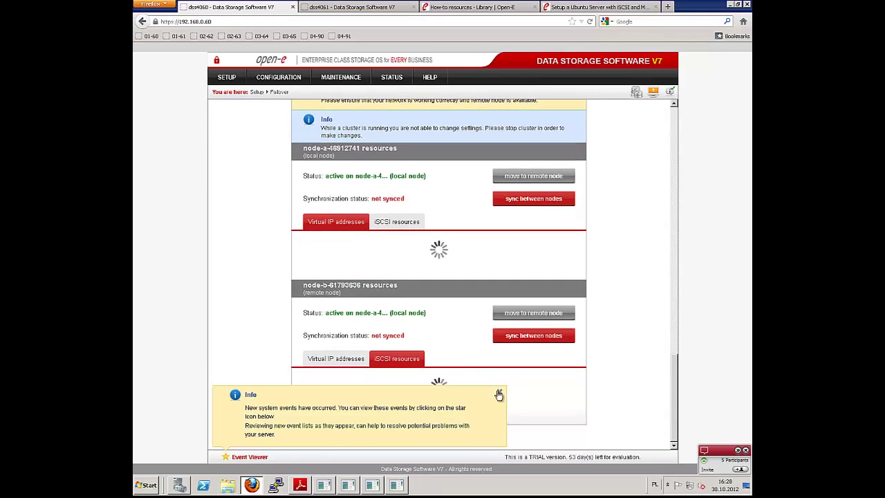
pyautogui.click(499, 391)
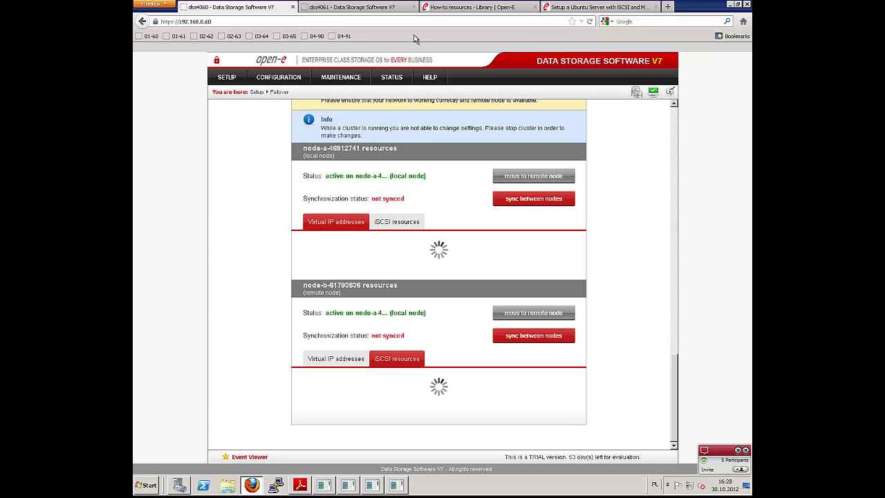
pyautogui.click(373, 8)
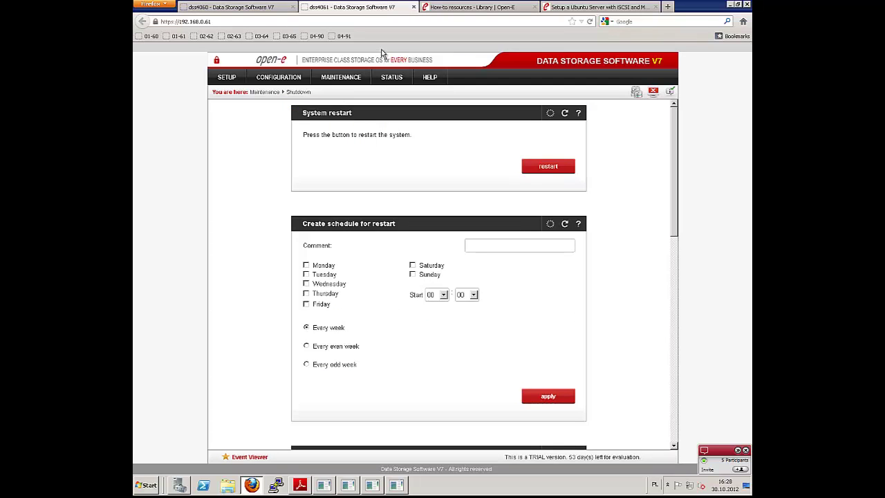
pyautogui.click(234, 8)
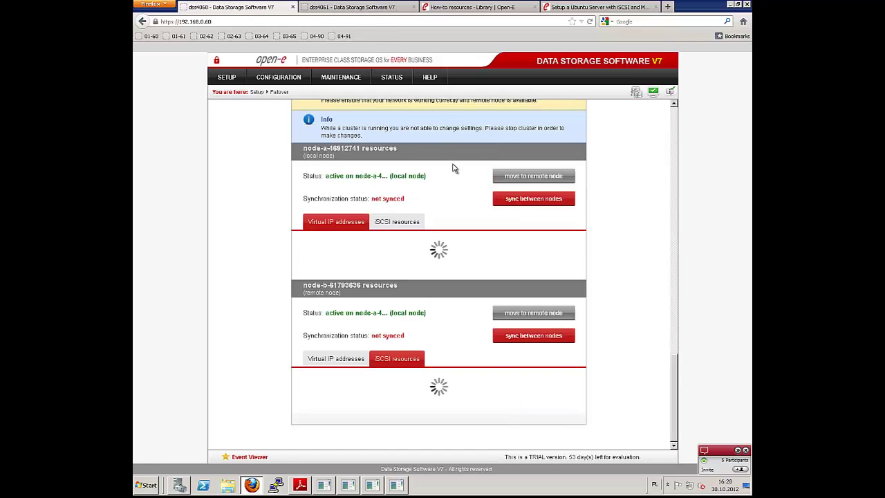
pyautogui.scroll(1, 502, 209)
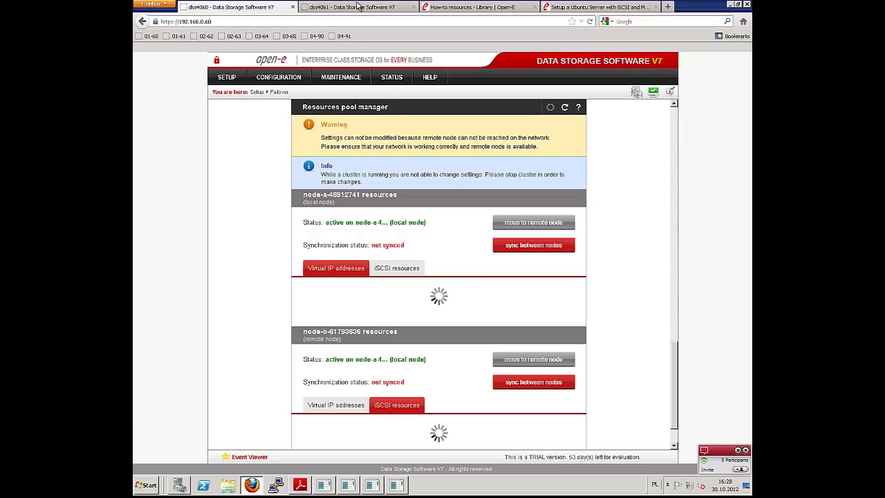
pyautogui.click(358, 6)
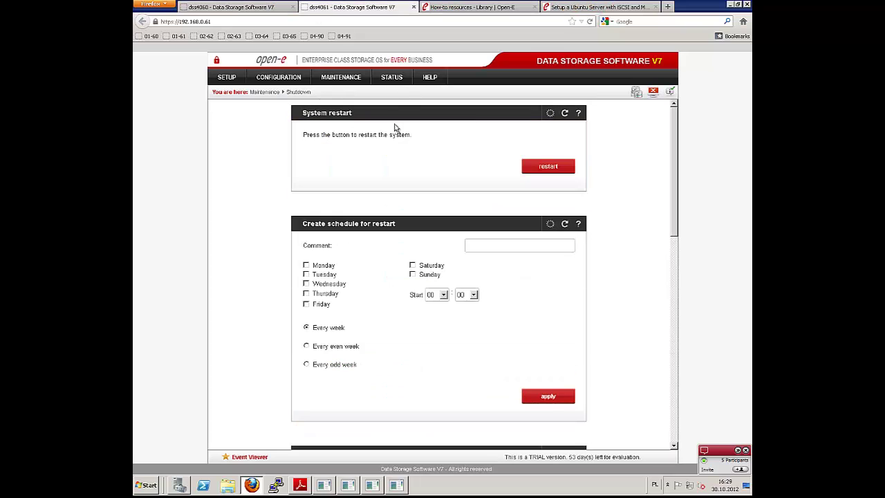
pyautogui.click(232, 7)
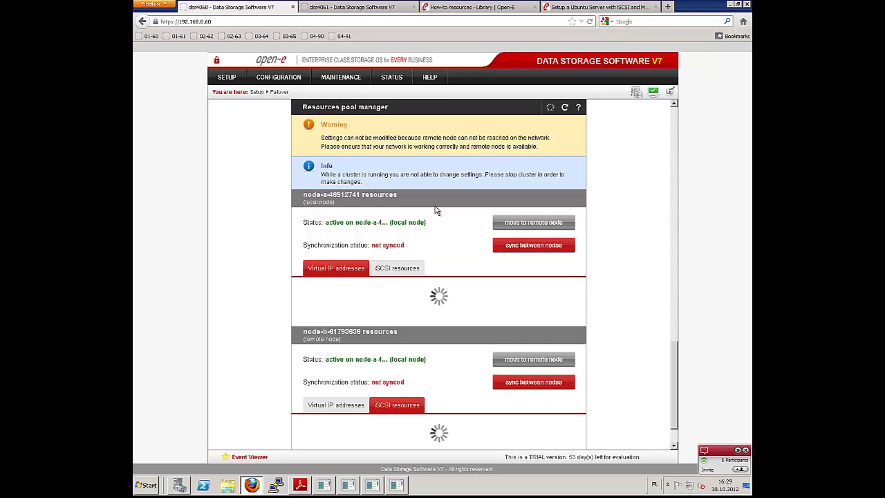
# Inspect both nodes' virtual IP addresses and iSCSI resources in dss4060's Resources pool manager, and check dss4061's availability again.
pyautogui.click(326, 405)
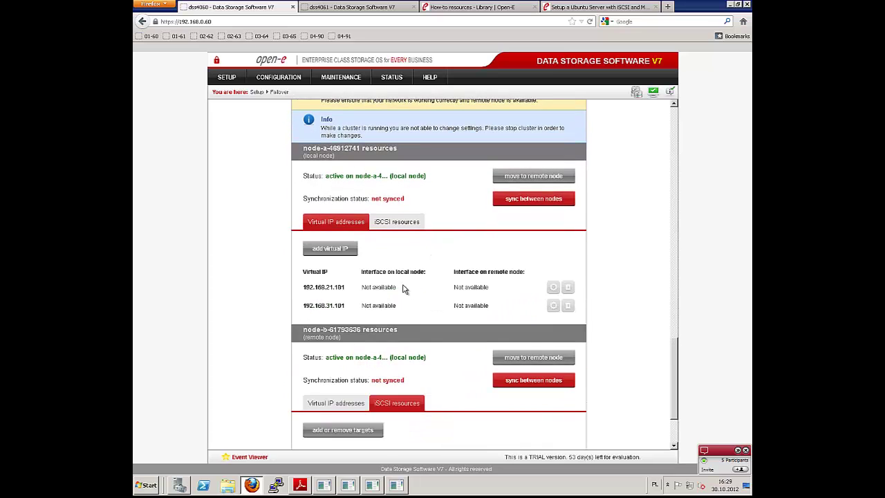
pyautogui.scroll(-1, 308, 261)
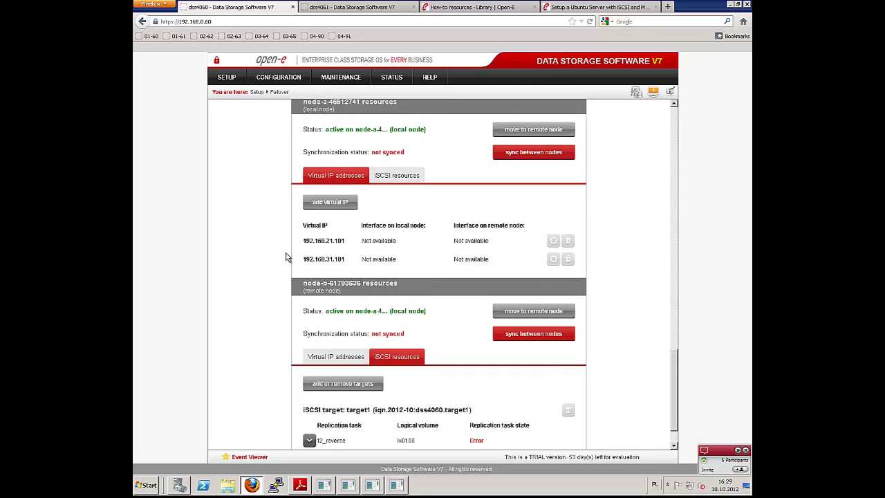
pyautogui.scroll(-2, 410, 259)
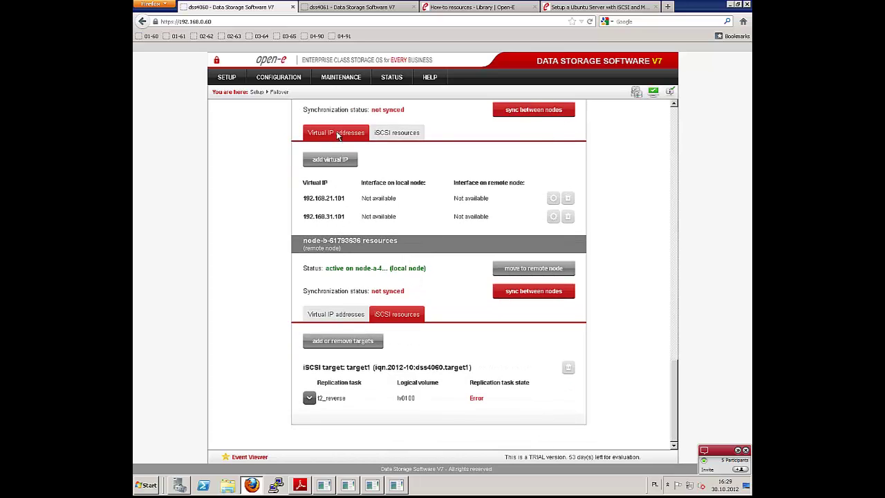
pyautogui.click(395, 134)
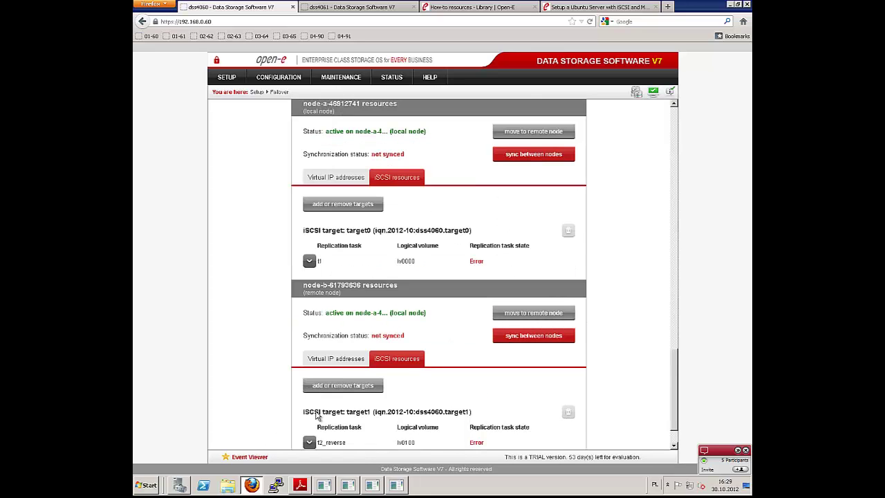
pyautogui.scroll(-2, 532, 364)
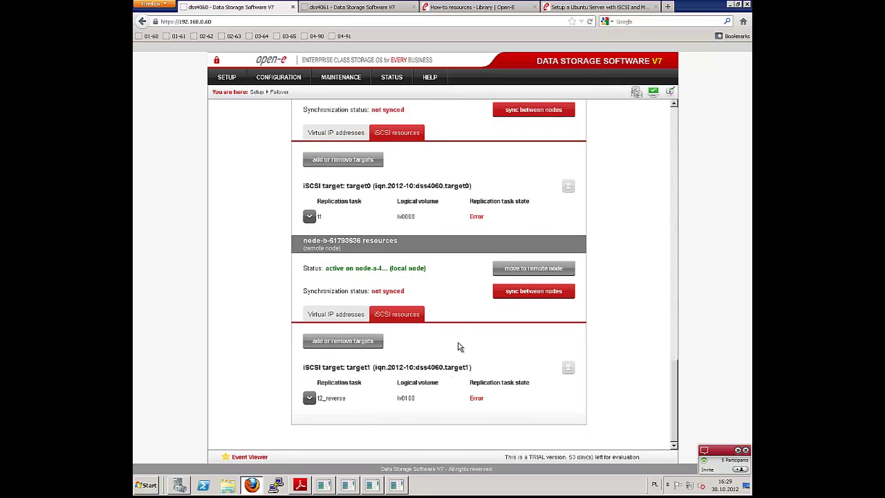
pyautogui.click(335, 314)
pyautogui.click(349, 8)
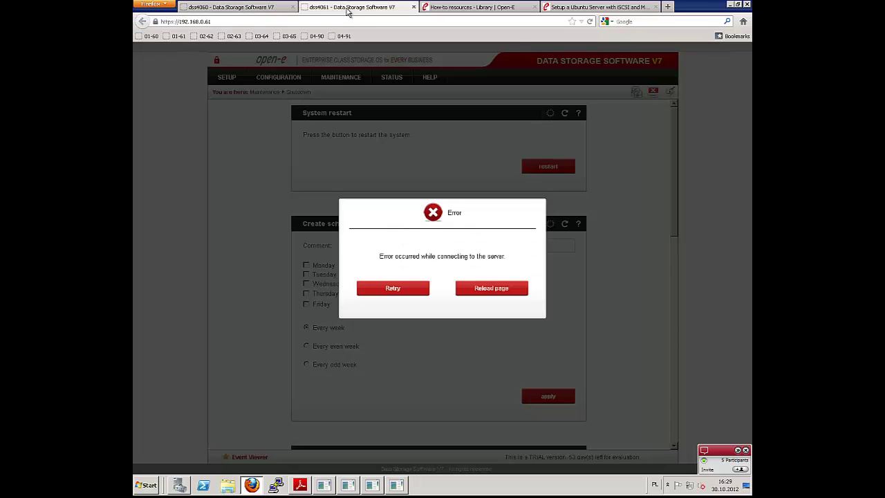
pyautogui.click(262, 8)
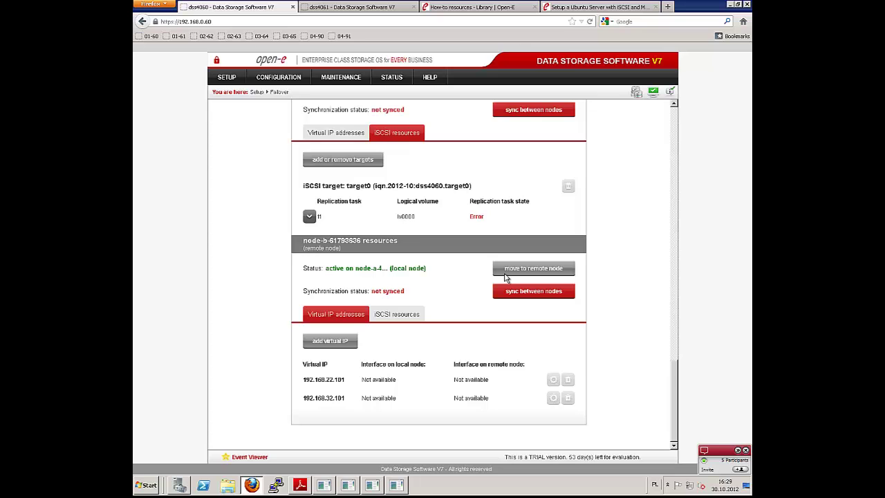
# Switch to Adobe Reader and show the last page of the webinar PDF.
pyautogui.click(300, 488)
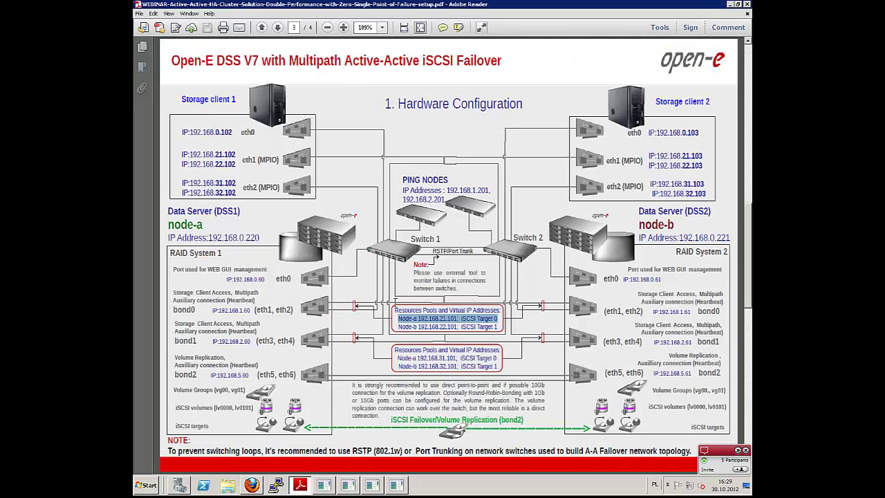
pyautogui.scroll(-2, 396, 302)
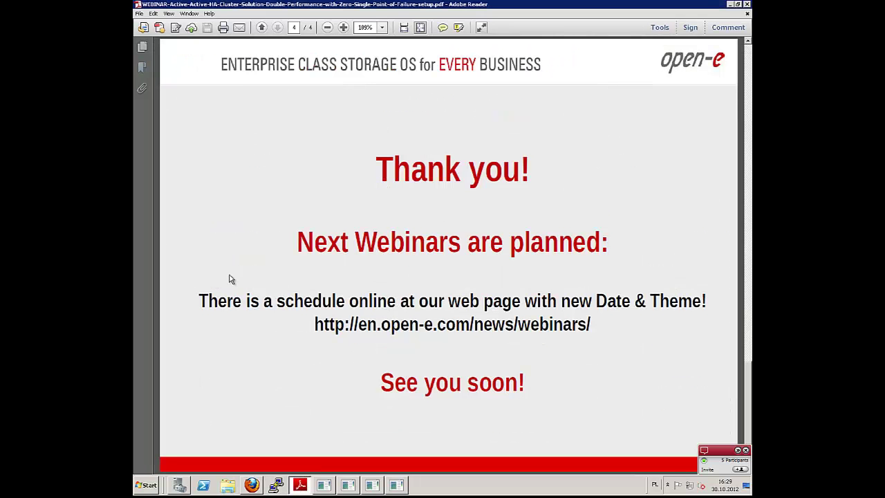